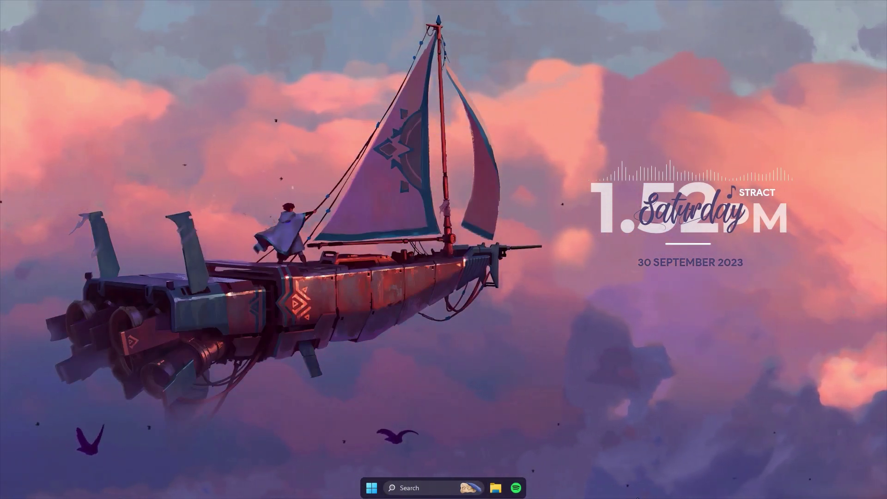
Show the finished flying-ship desktop, then bring up the trixpacks theme pack blog post in Chrome.
mouse_move(807, 491)
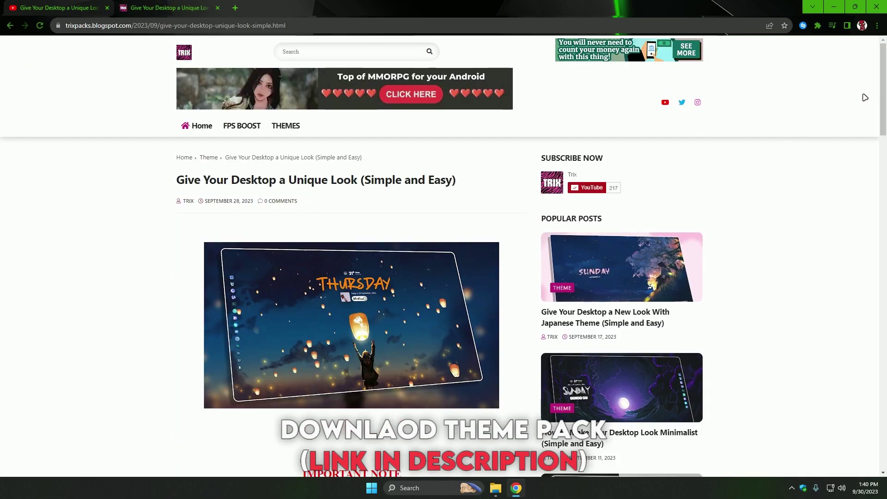
Scroll to the theme pack's Download button, close the stray ad tab, and reach the Rekonise unlock page.
left_click_drag(882, 97, 877, 150)
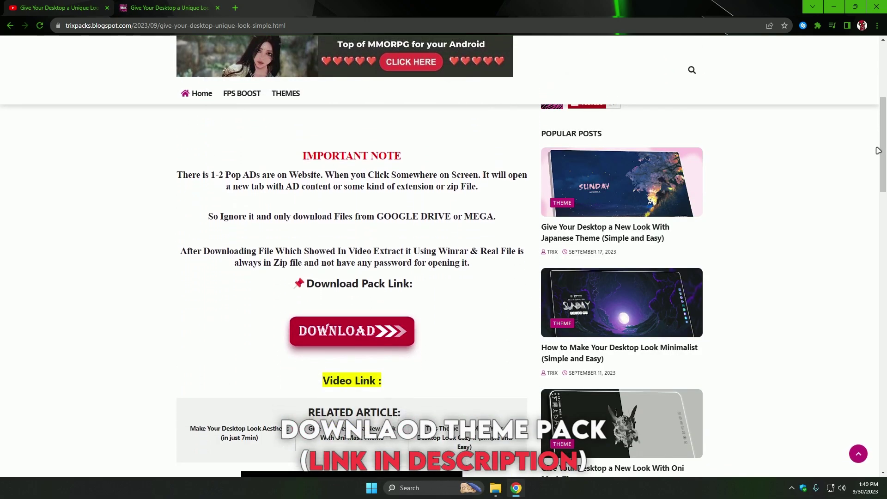
left_click(364, 330)
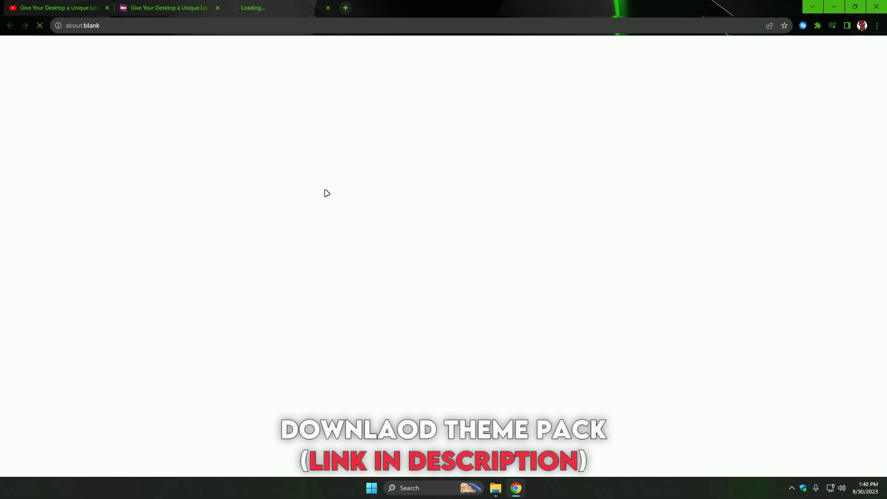
left_click(328, 7)
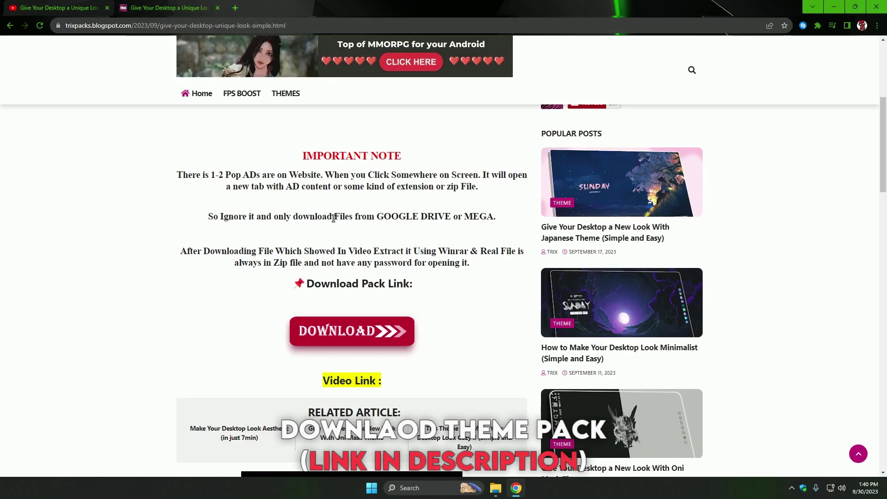
left_click(350, 330)
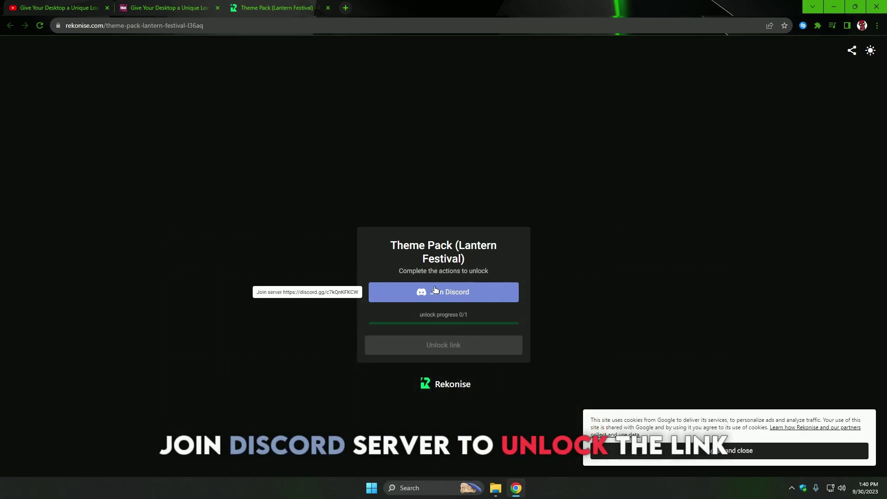
Join the TRIX Discord server, close Discord, and unlock the link to the MEGA file page.
left_click(437, 294)
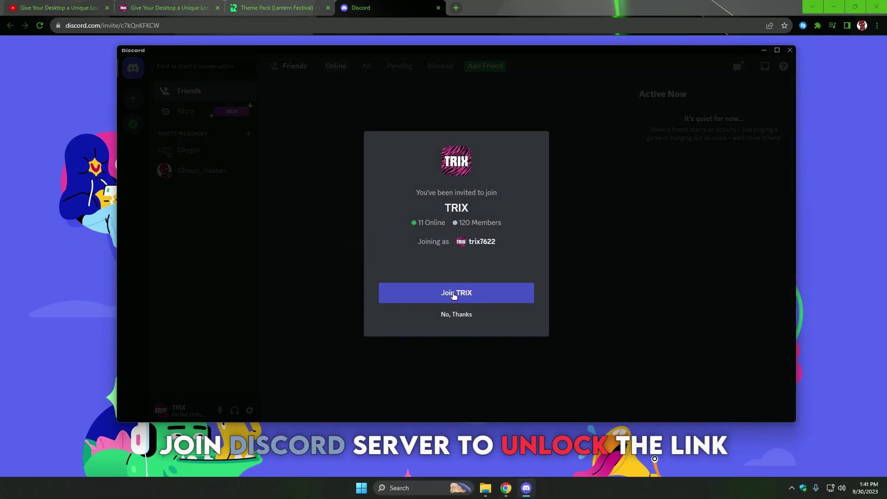
left_click(456, 295)
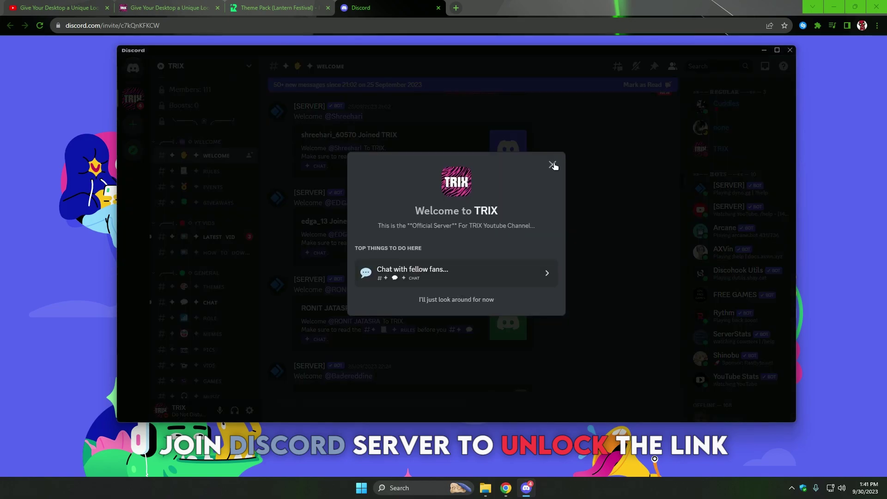
left_click(552, 165)
left_click(790, 50)
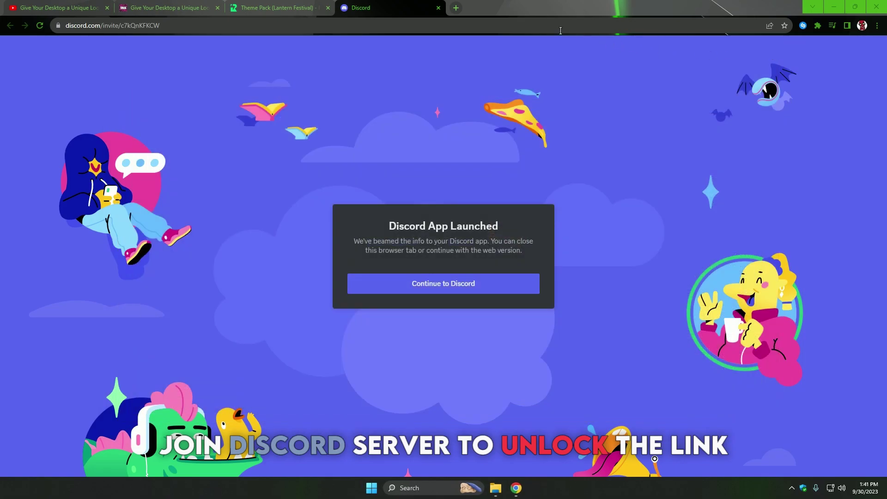
left_click(438, 8)
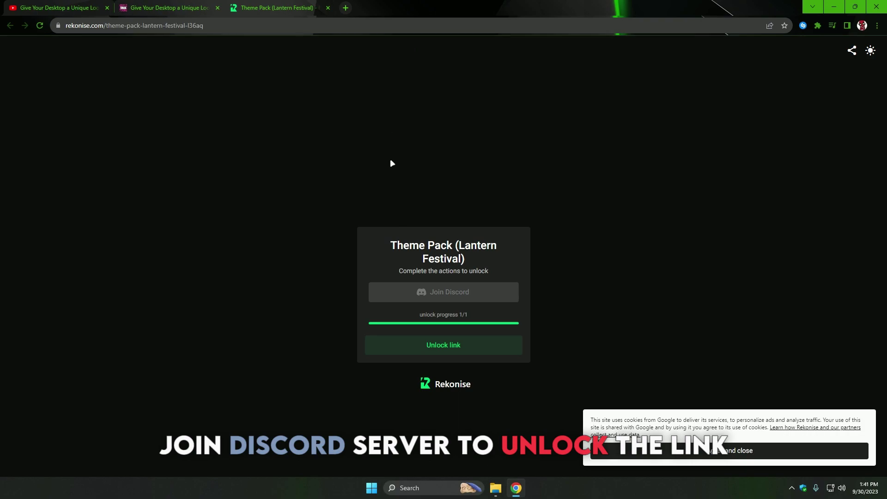
left_click(441, 346)
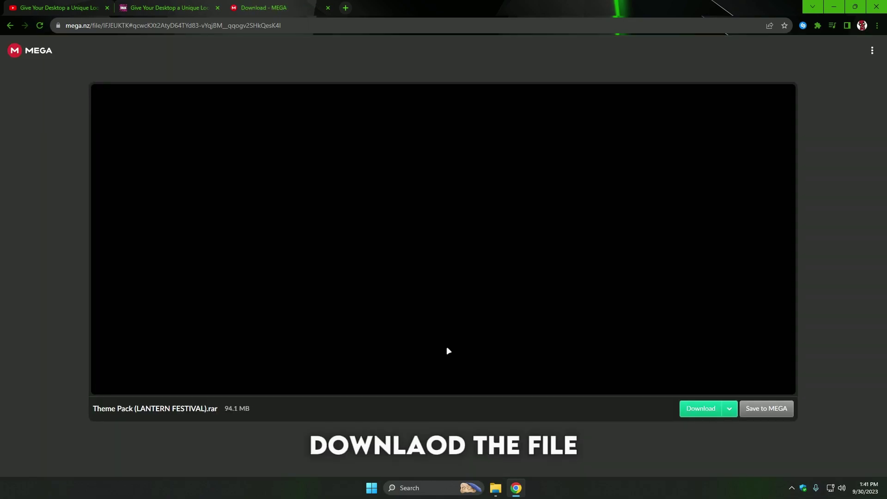
Start a Standard download of Theme Pack (LANTERN FESTIVAL).rar (94.1 MB) from MEGA.
left_click(706, 412)
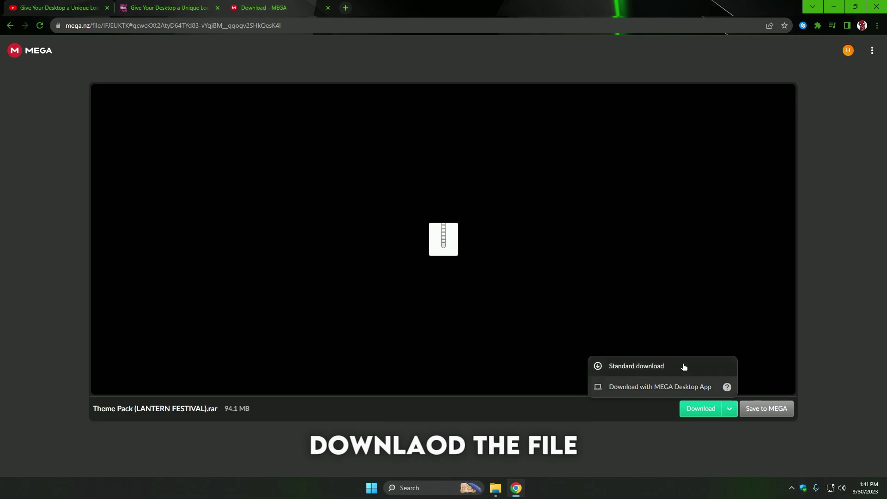
left_click(649, 367)
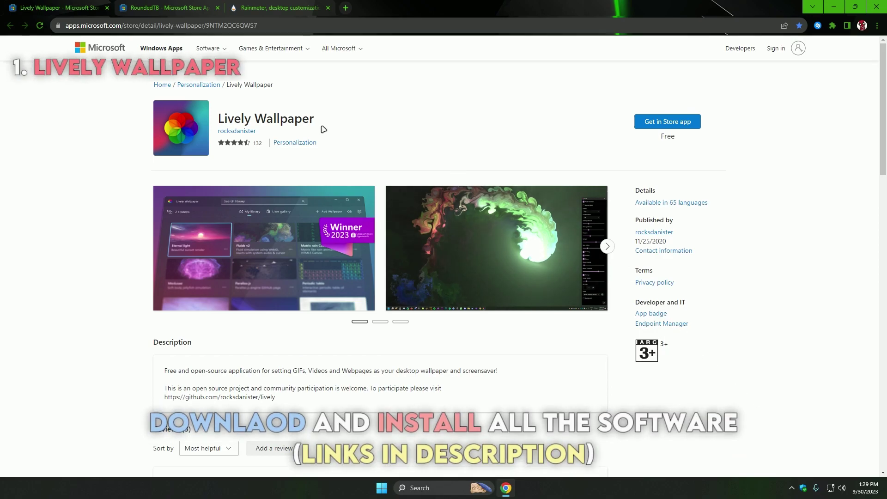
Hand Lively Wallpaper from its Store page to the Microsoft Store app for installing.
left_click(360, 140)
left_click(666, 122)
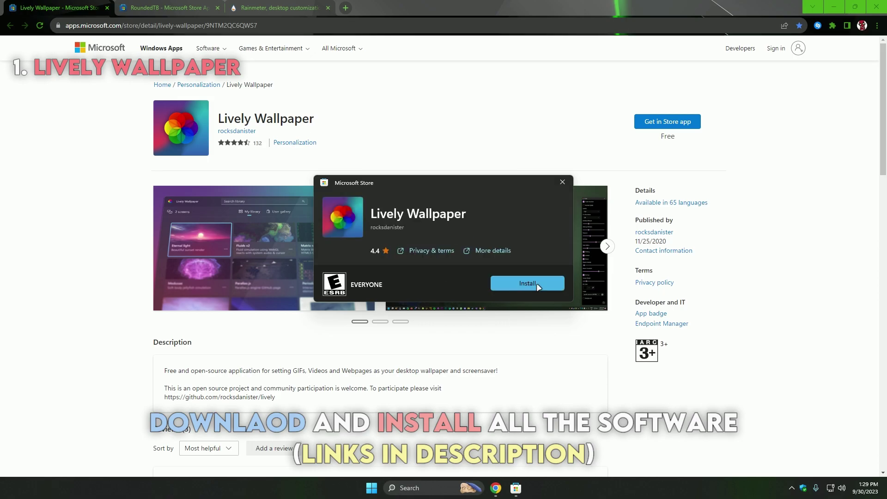
left_click(561, 181)
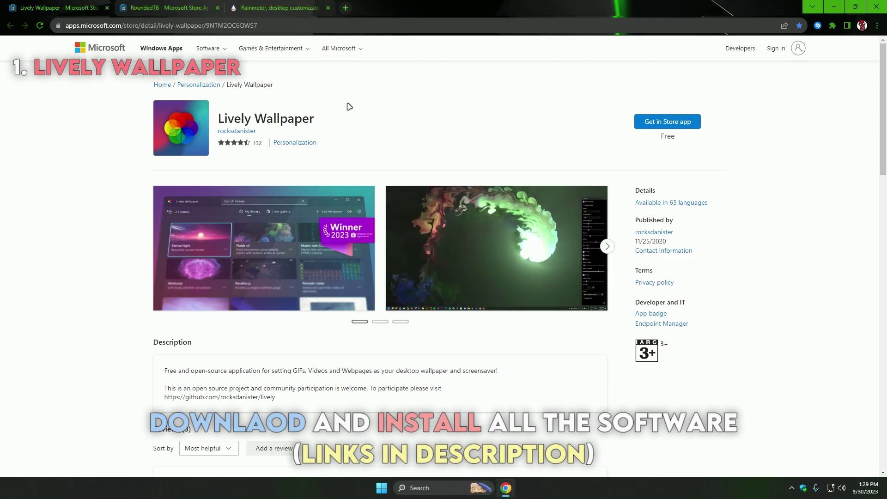
Hand RoundedTB to the Store app, then download Rainmeter 4.5.18 from rainmeter.net.
left_click(170, 6)
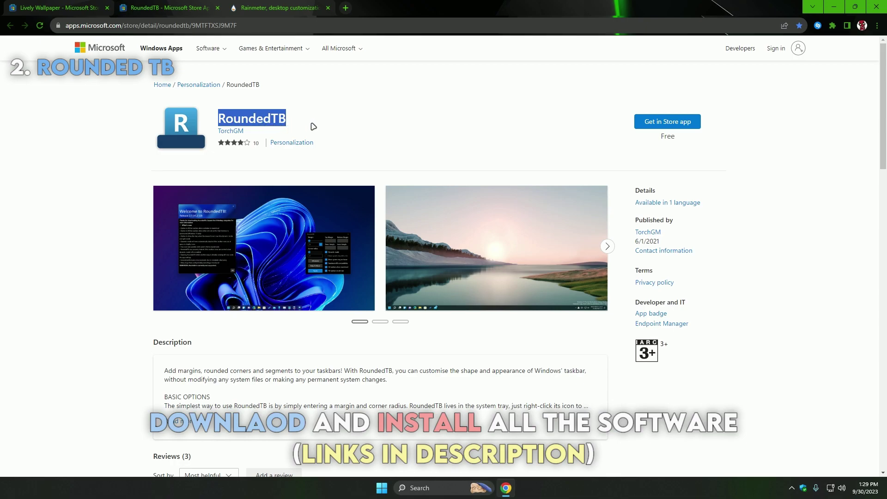
left_click(561, 139)
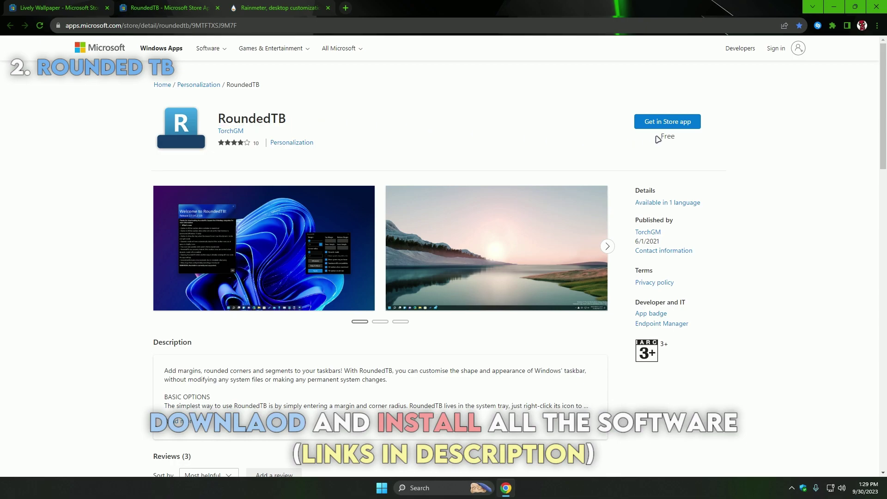
left_click(677, 122)
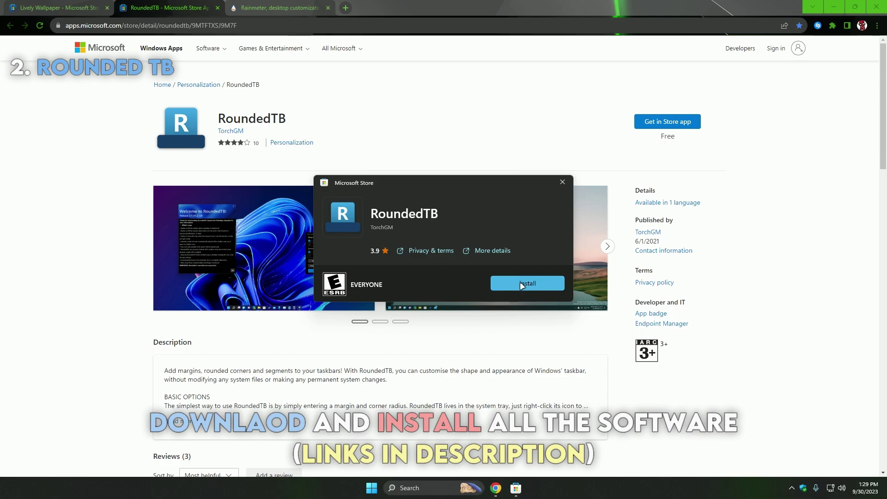
left_click(562, 183)
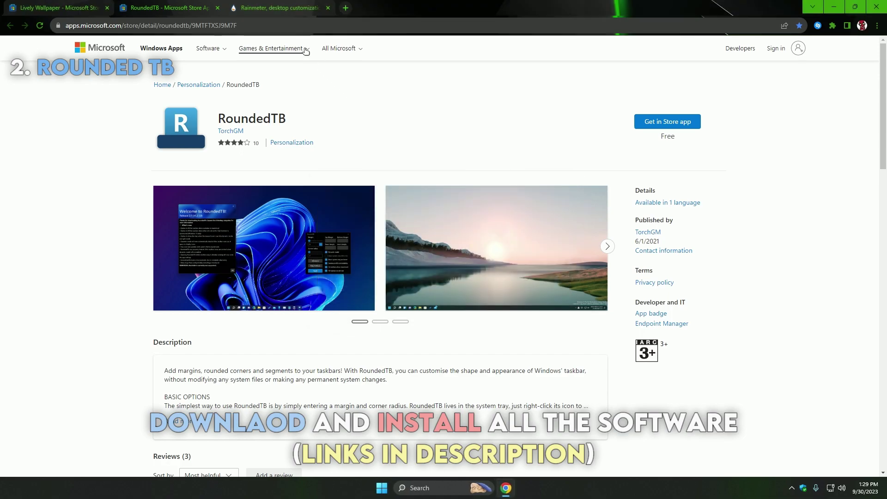
left_click(281, 7)
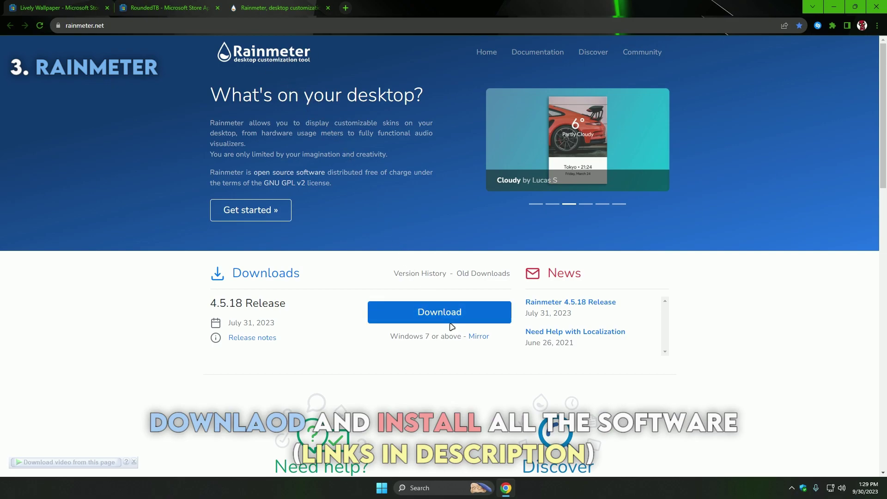
left_click(445, 308)
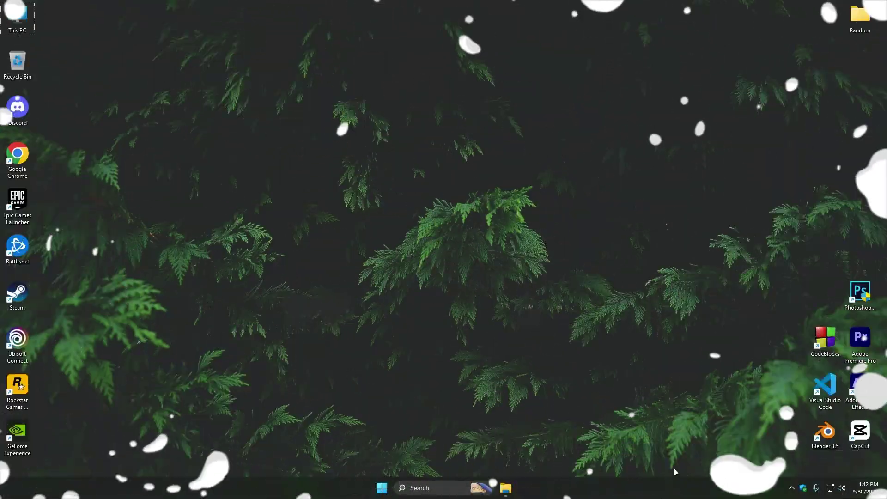
Launch Lively Wallpaper by searching 'live', reposition its window, and start adding a wallpaper.
left_click(443, 488)
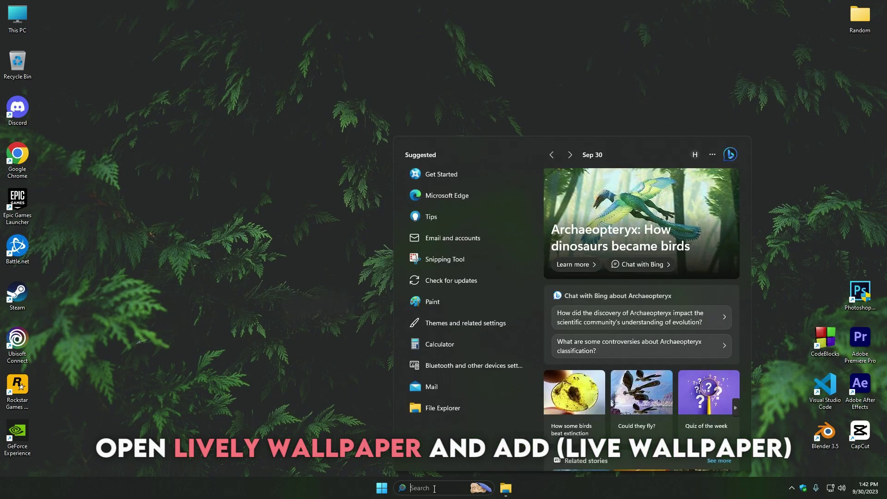
type("live")
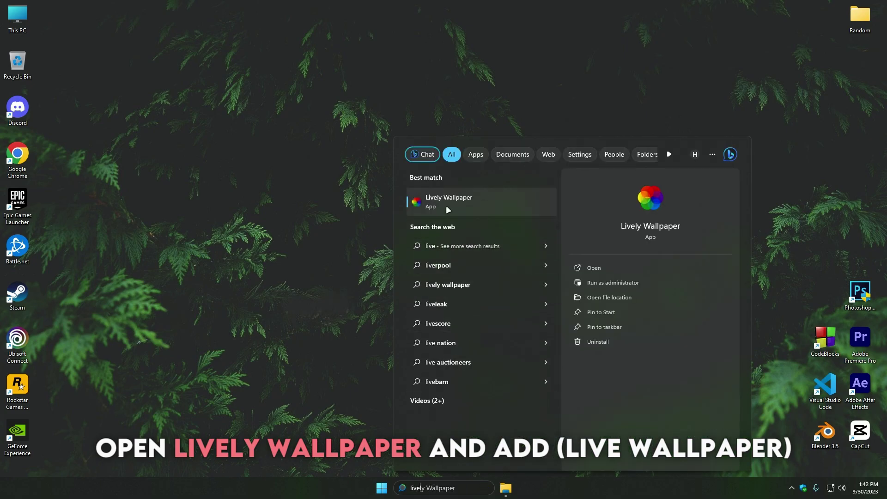
left_click(464, 206)
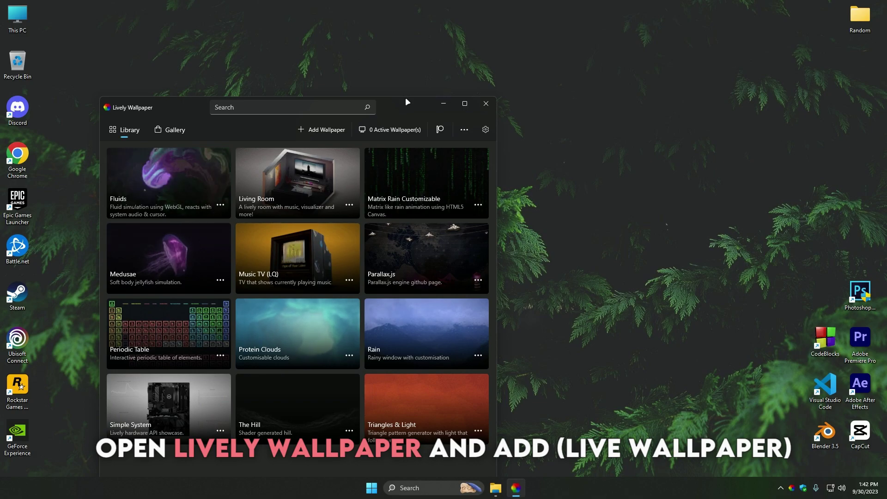
left_click_drag(405, 97, 429, 31)
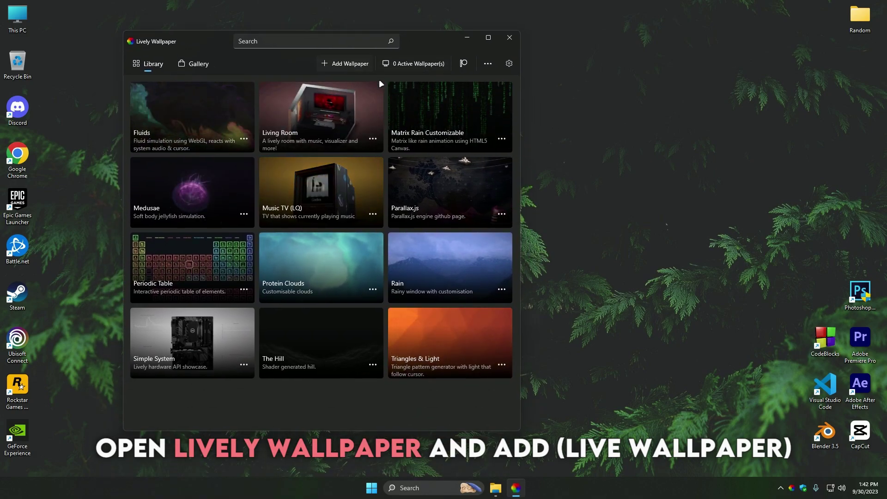
left_click(340, 65)
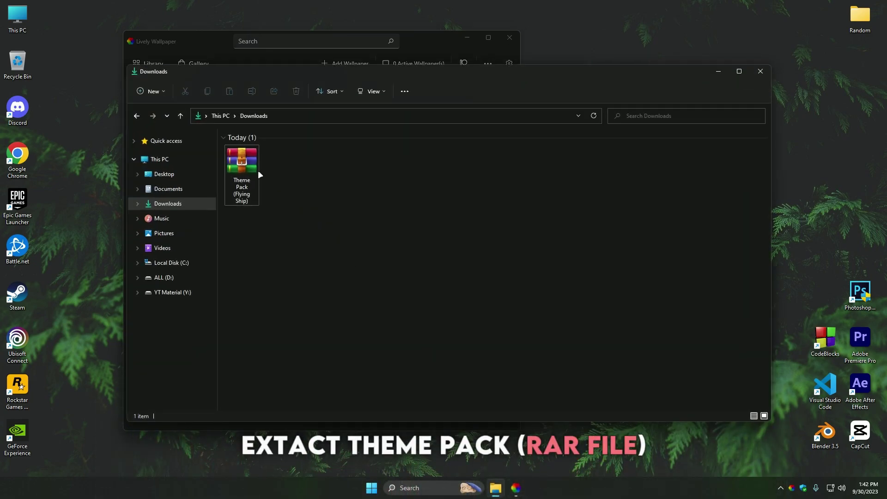
Extract the Theme Pack (Flying Ship) RAR into Downloads with WinRAR's Extract Here.
left_click(240, 164)
right_click(242, 167)
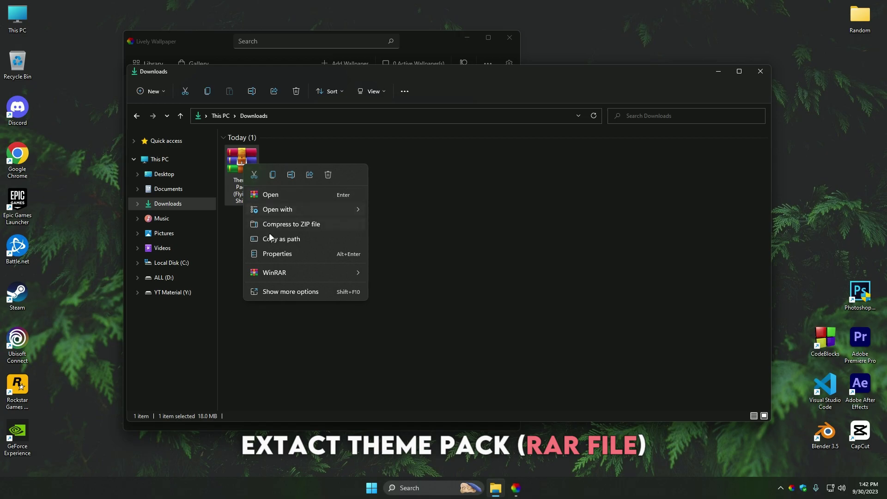
mouse_move(276, 273)
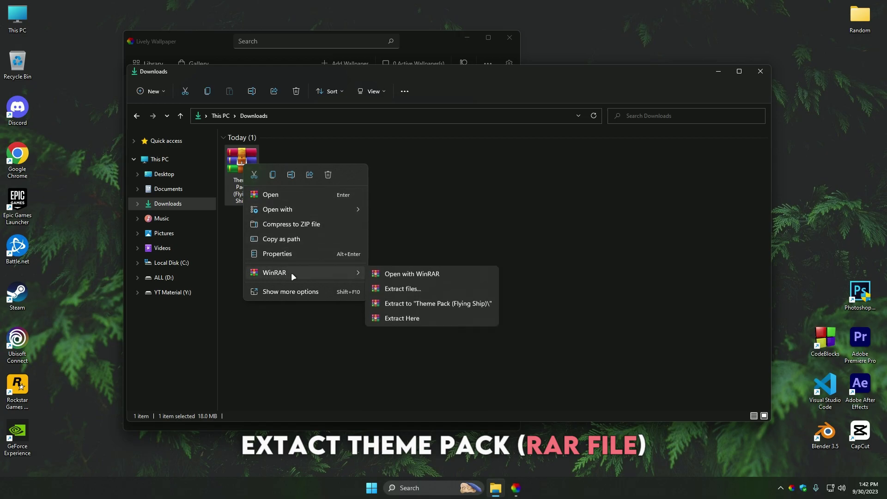
left_click(396, 317)
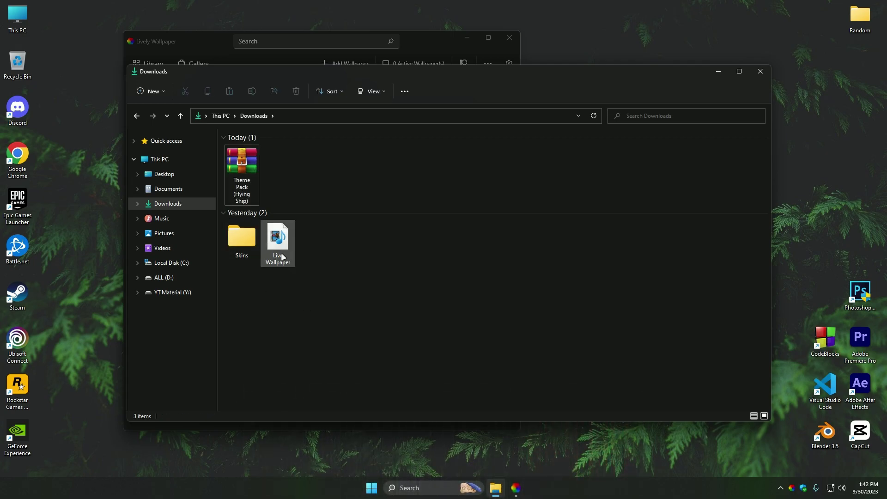
Drag the extracted Live Wallpaper file into Lively's Add Wallpaper drop zone.
left_click(279, 251)
left_click_drag(364, 78, 484, 147)
left_click_drag(417, 38, 276, 75)
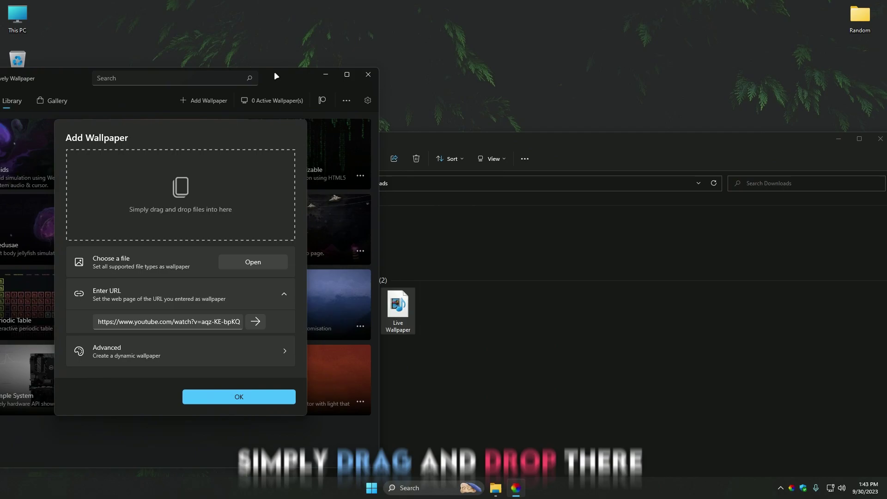
left_click(437, 138)
left_click_drag(398, 305, 182, 206)
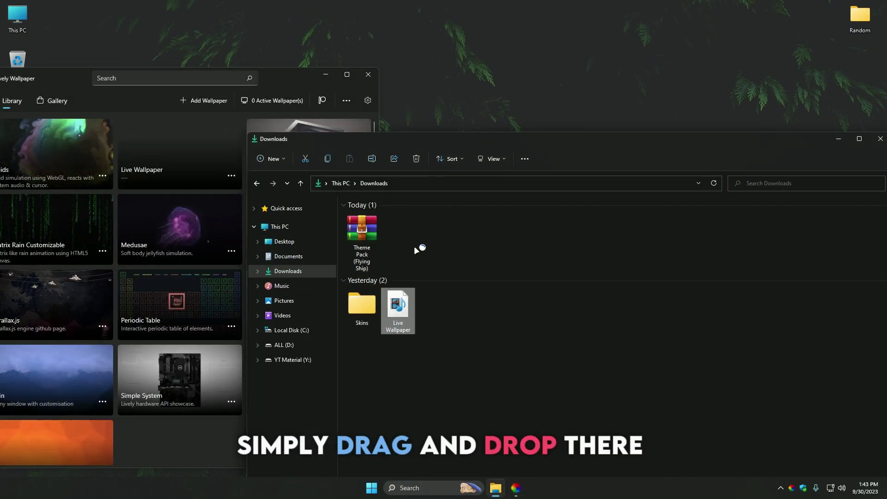
Bring Lively back into view and confirm the new wallpaper's details with OK.
left_click_drag(541, 136, 638, 127)
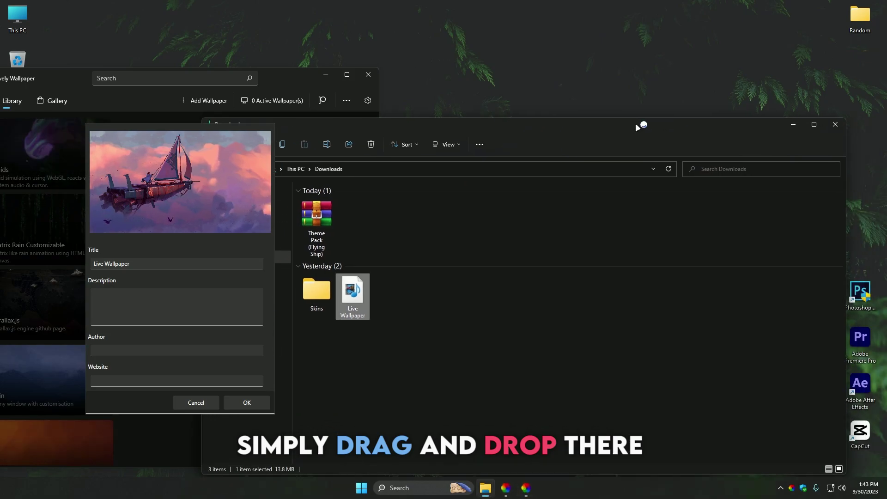
left_click(771, 115)
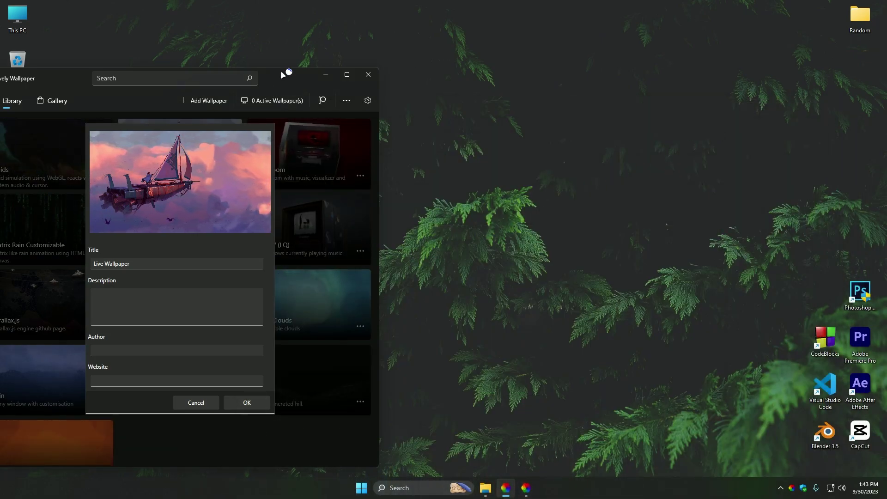
left_click_drag(289, 73, 444, 55)
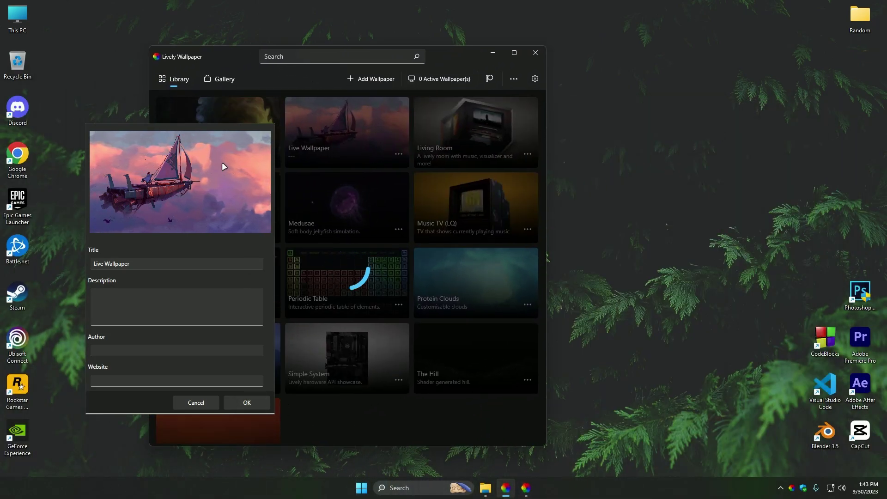
left_click(256, 359)
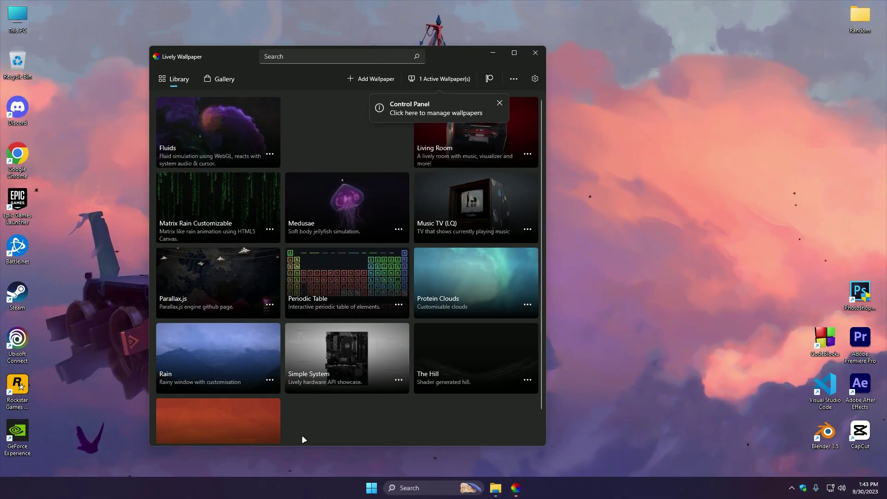
Set Lively's user interface to Lite in its settings.
left_click(499, 105)
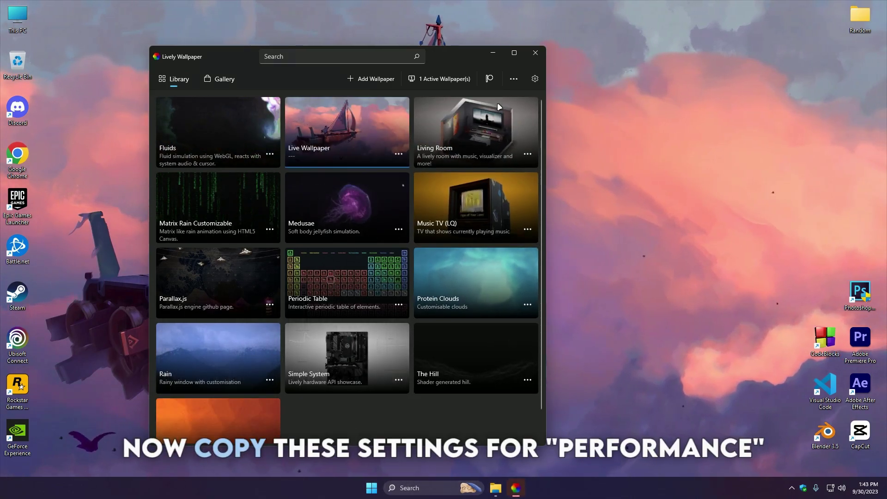
left_click(534, 79)
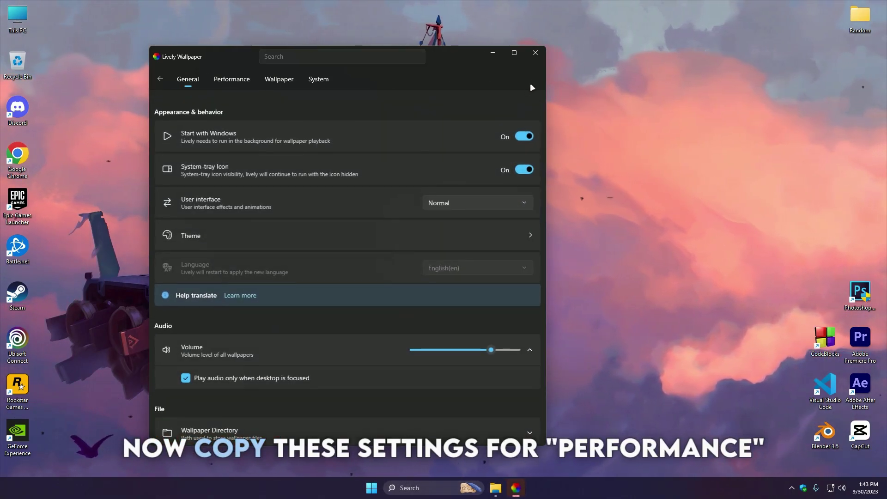
left_click(455, 202)
left_click(454, 218)
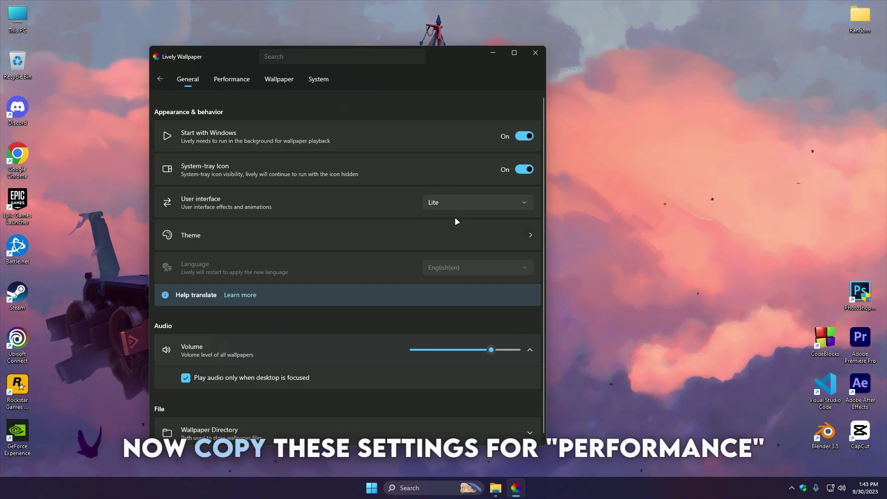
Turn GPU decode off in the wallpaper settings and close Lively to the system tray.
left_click(234, 79)
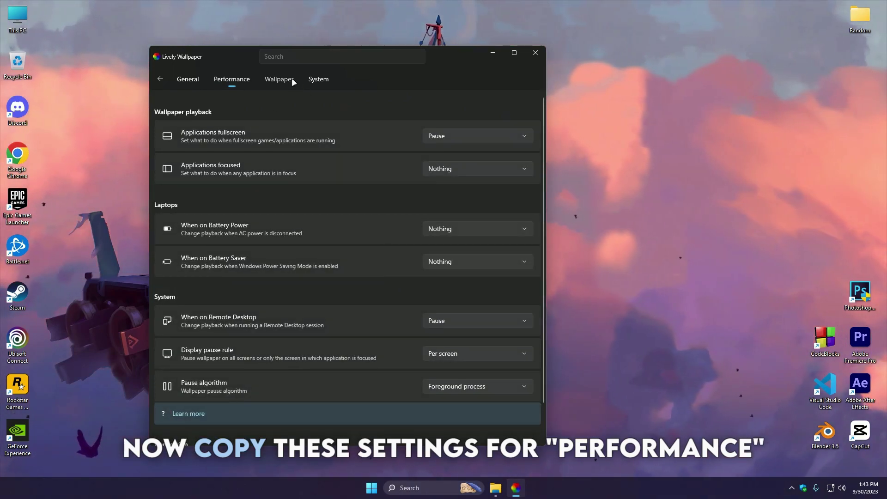
left_click(289, 78)
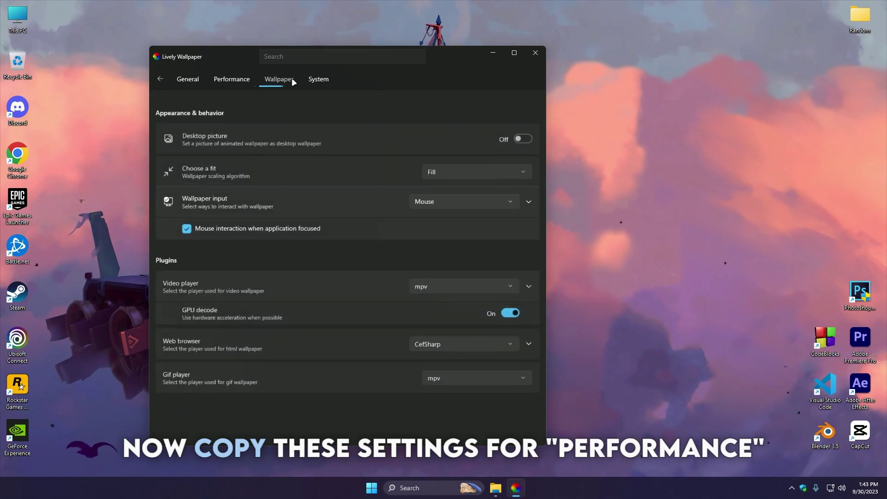
left_click(511, 312)
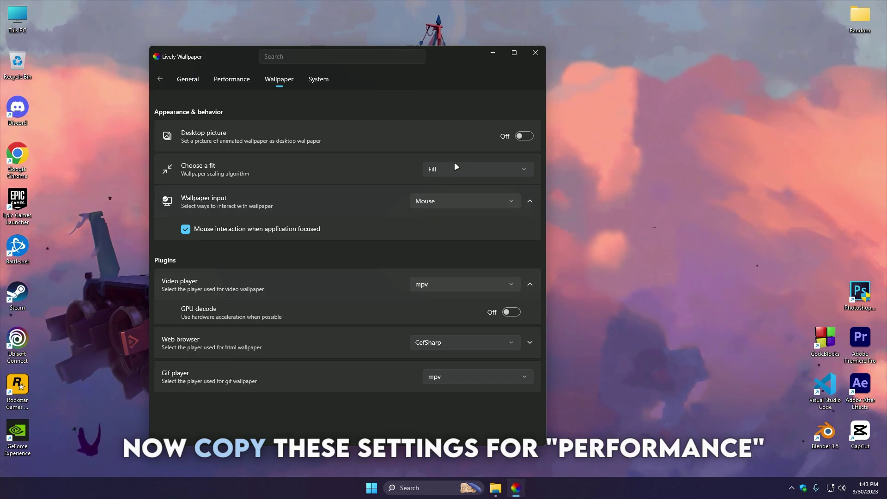
left_click(538, 54)
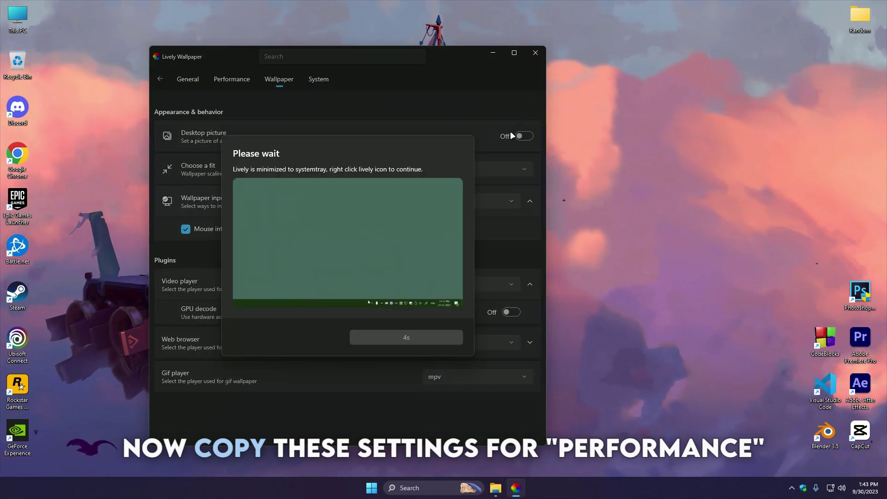
left_click(403, 337)
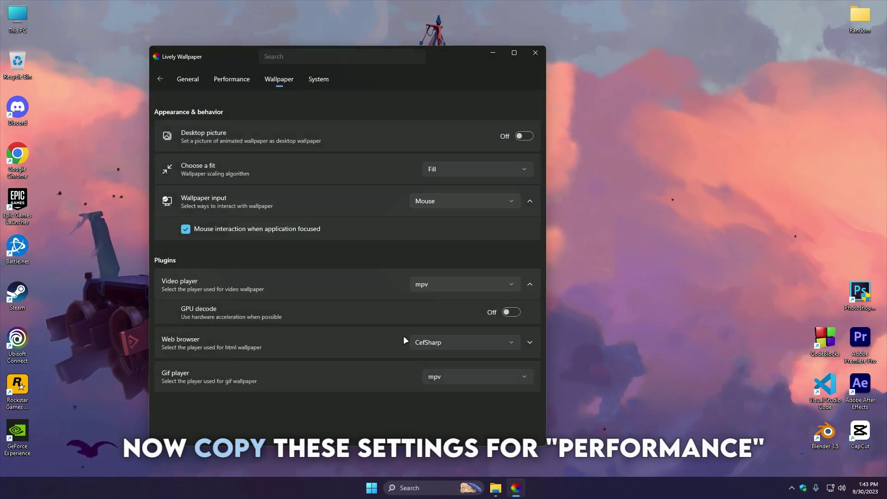
right_click(486, 260)
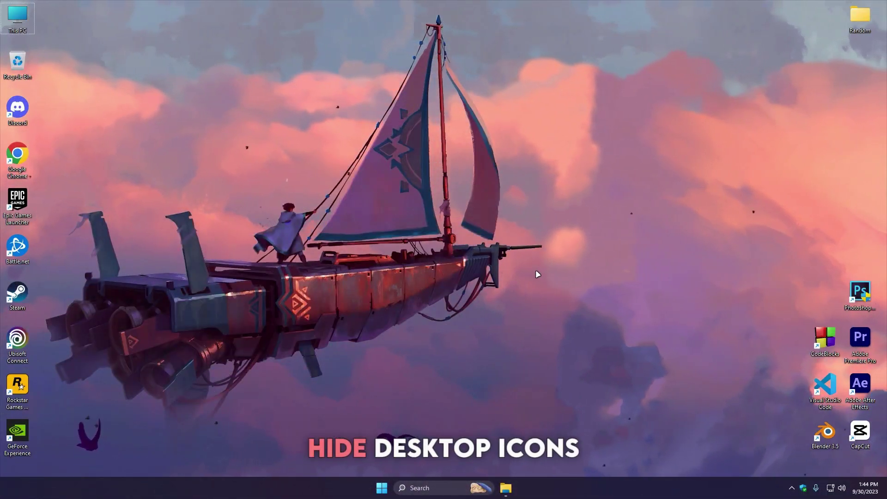
Uncheck Show desktop icons under the desktop's View menu to hide every icon.
right_click(537, 274)
mouse_move(590, 281)
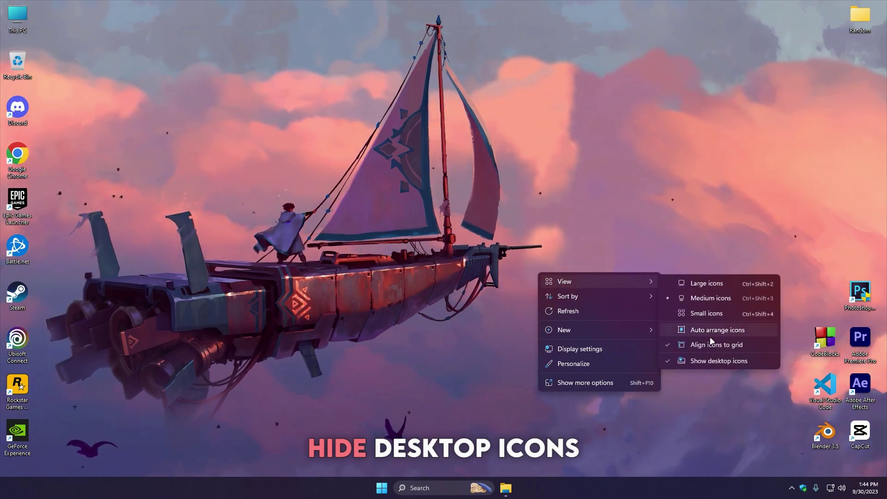
left_click(707, 361)
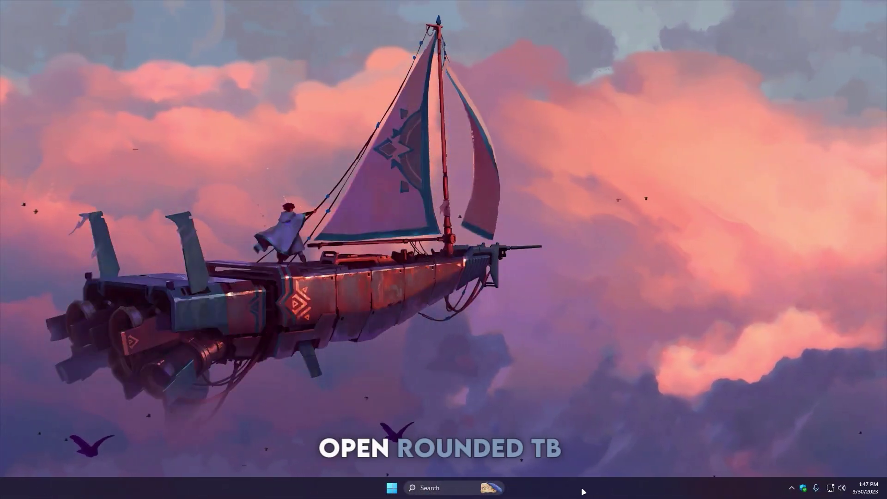
Open RoundedTB's settings window from the tray overflow and shift it slightly right.
left_click(791, 488)
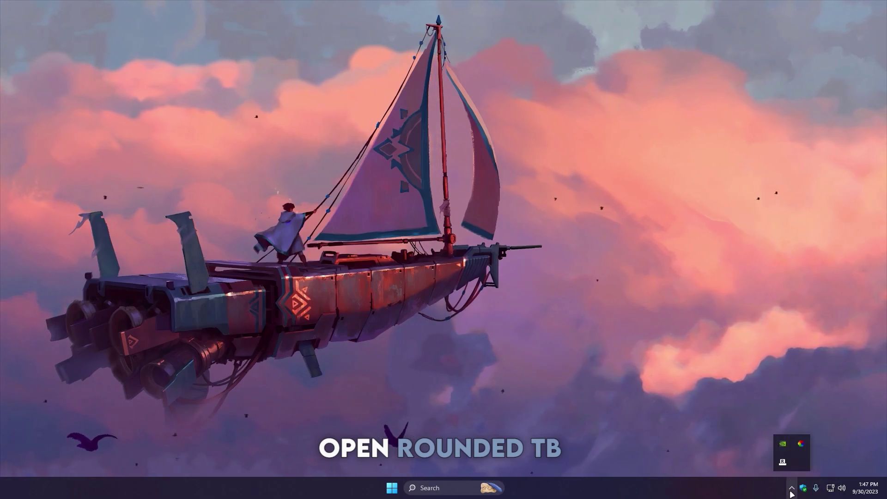
right_click(782, 462)
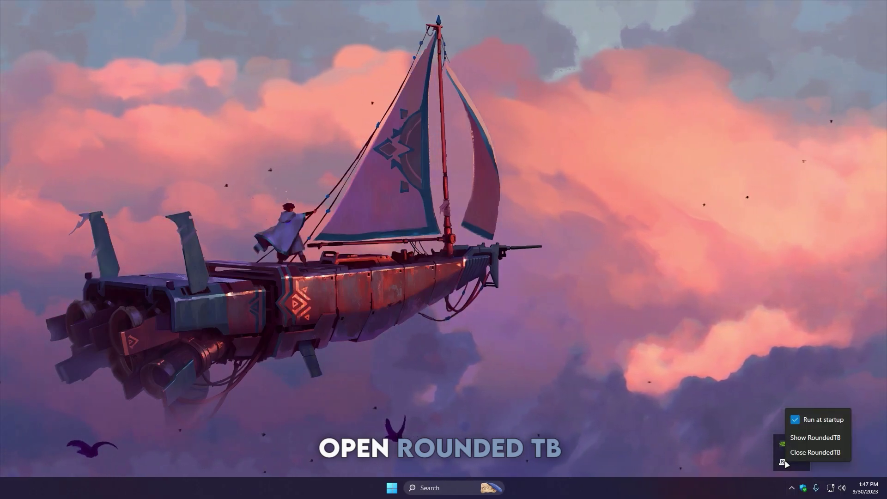
left_click(807, 441)
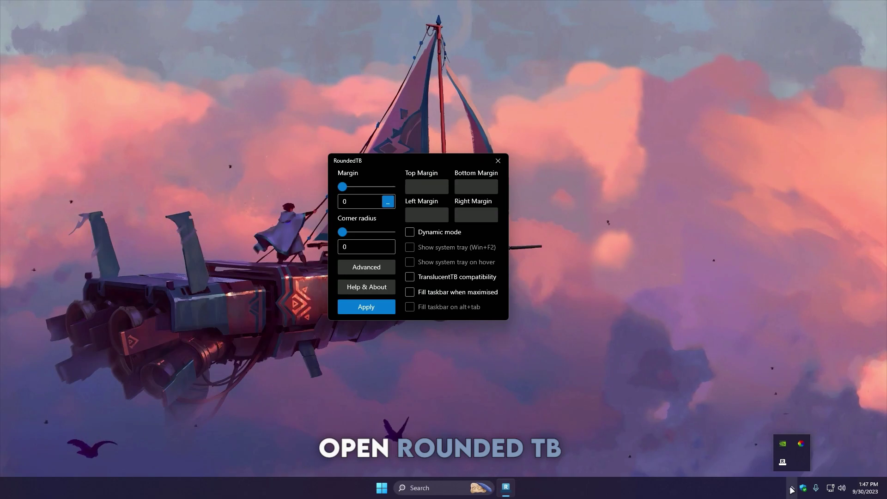
left_click(792, 489)
left_click_drag(398, 158, 410, 154)
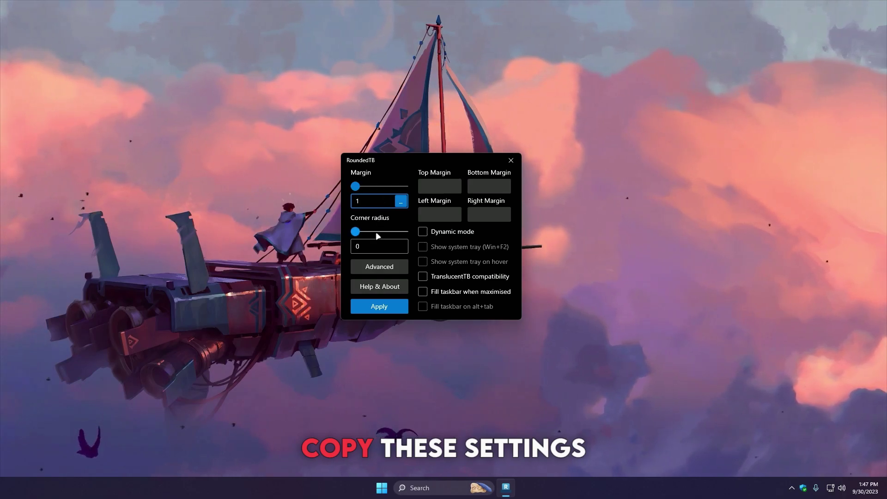
Set the taskbar corner radius to 15 and apply it.
left_click(364, 247)
key("BackSpace")
type("15")
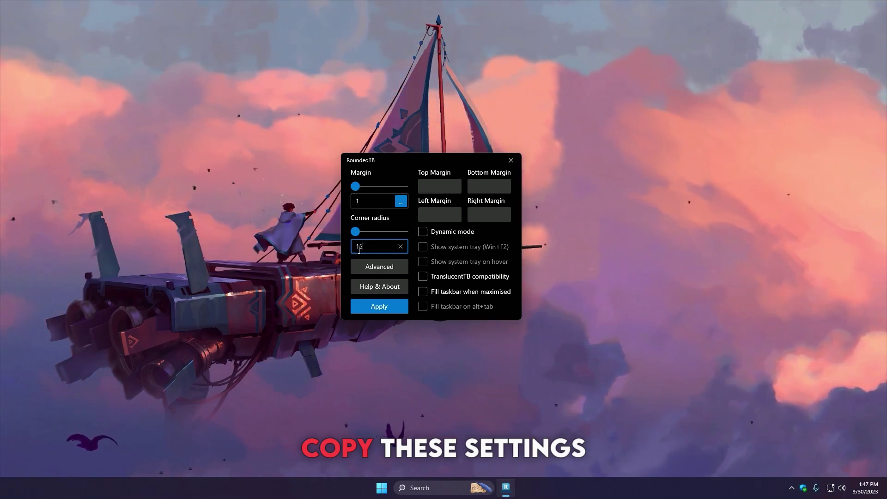
left_click(376, 308)
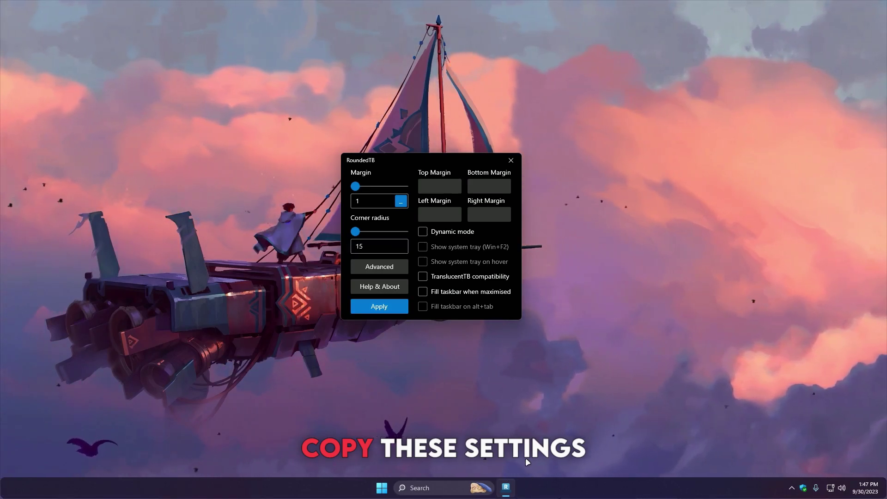
Enable dynamic mode and show-tray-on-hover, apply, and close RoundedTB.
left_click(423, 231)
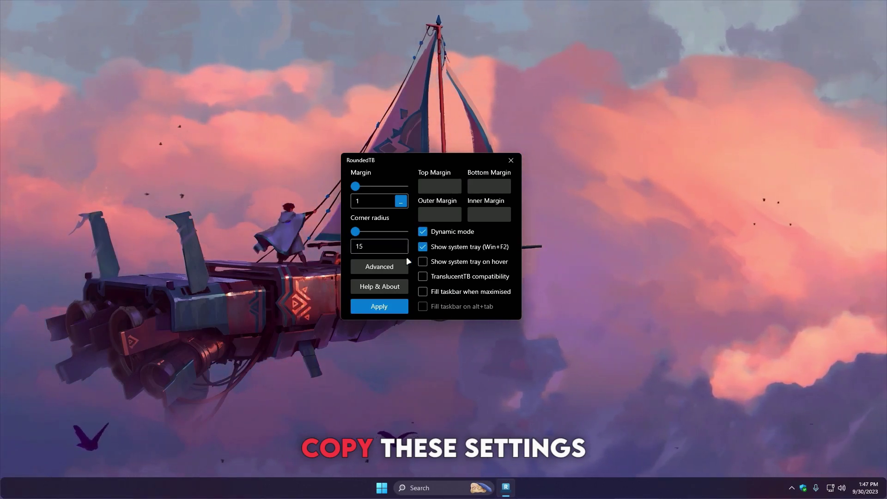
left_click(378, 266)
left_click(397, 266)
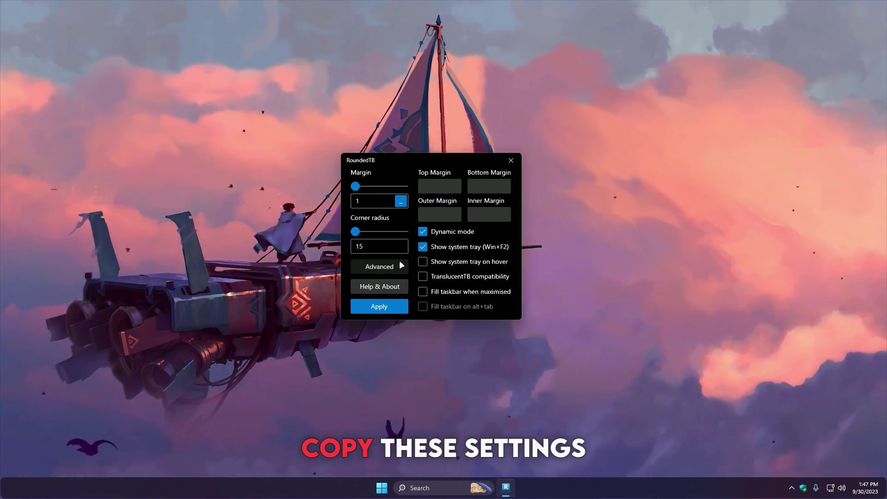
left_click(429, 232)
left_click(428, 232)
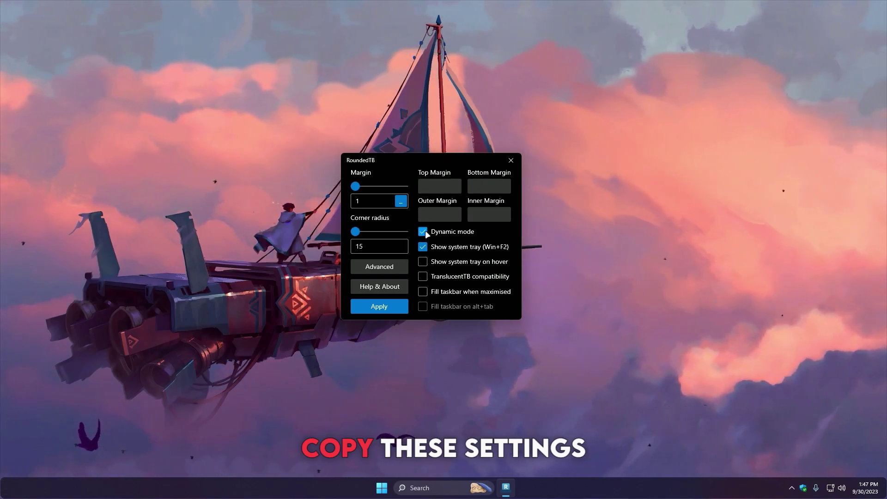
left_click(423, 261)
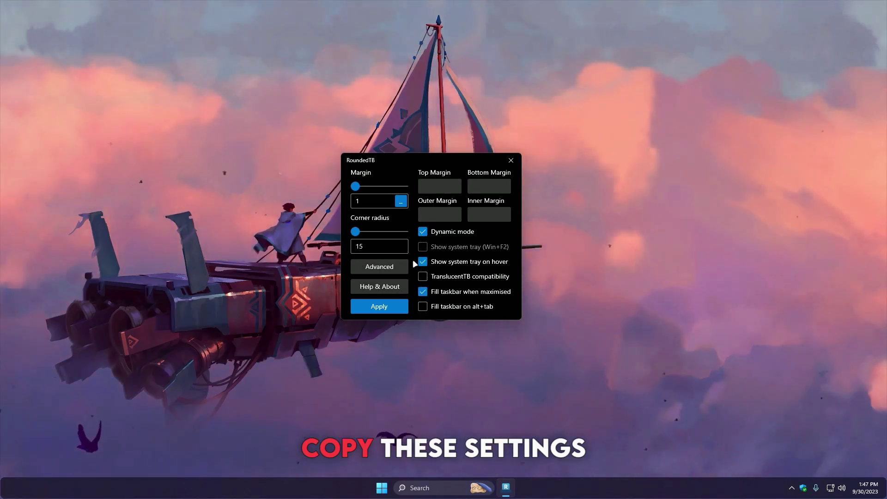
left_click(379, 308)
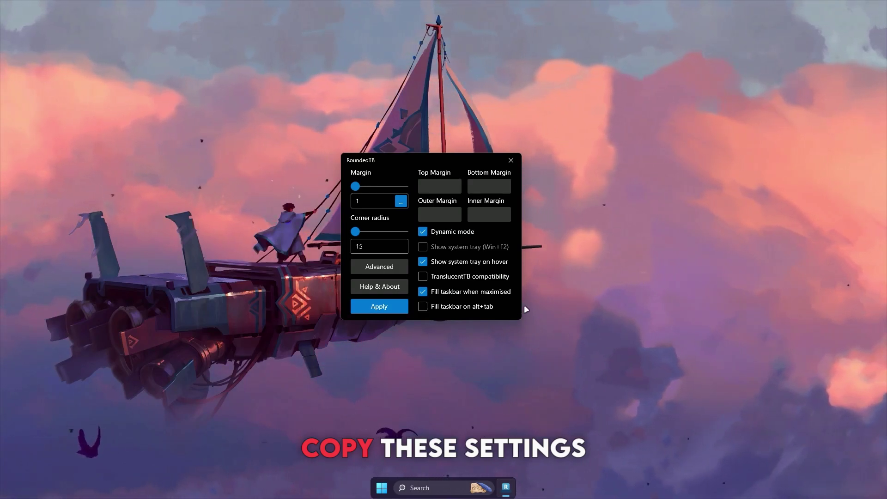
left_click(510, 160)
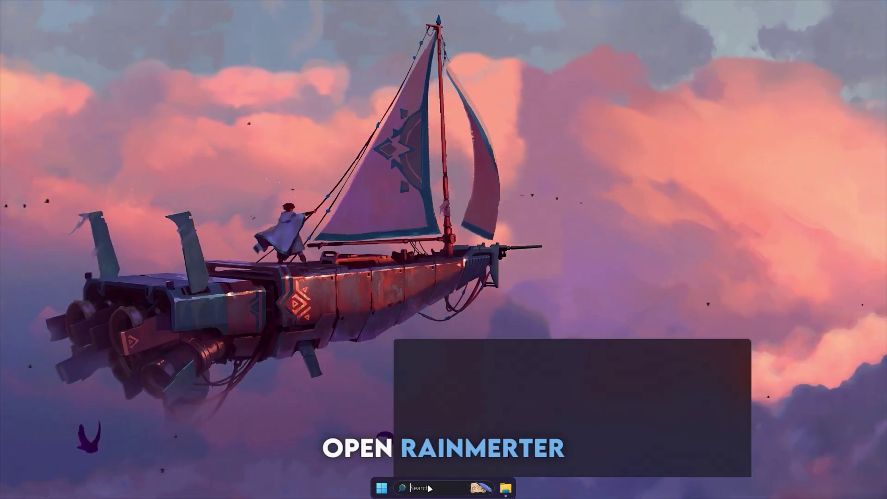
Search Windows for 'rain' and launch Rainmeter from the results.
type("runainmeter")
key("Return")
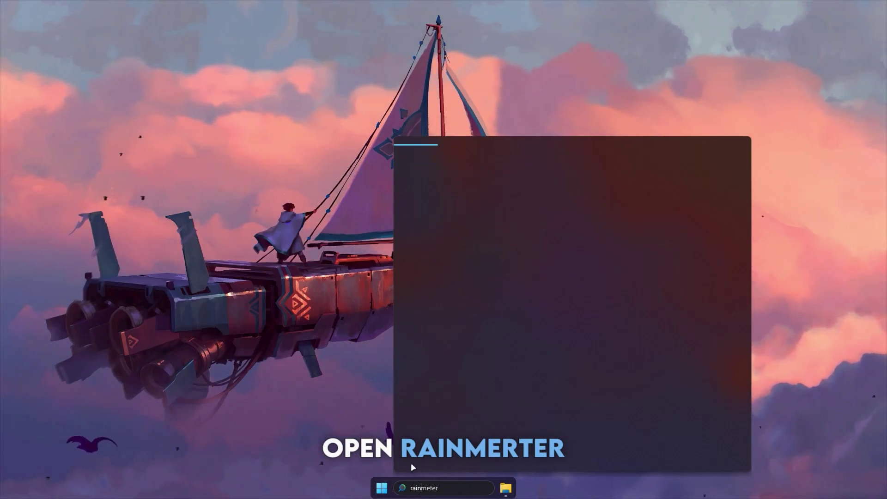
type("rain")
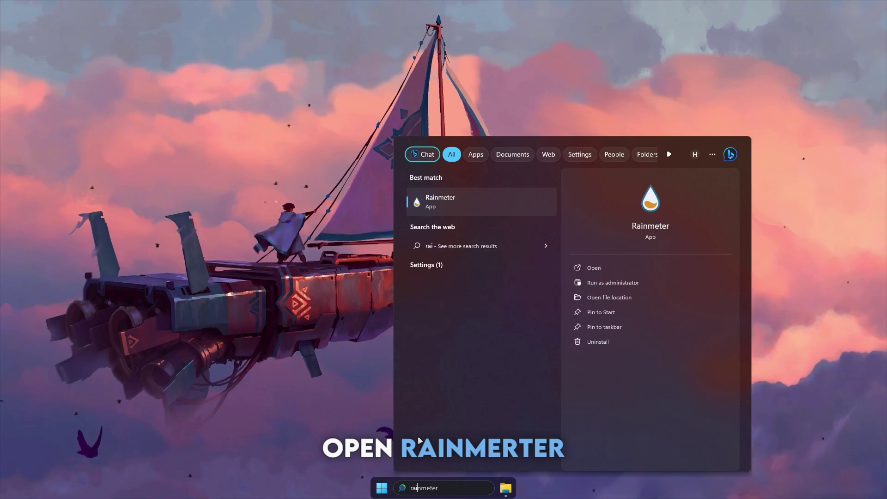
left_click(433, 206)
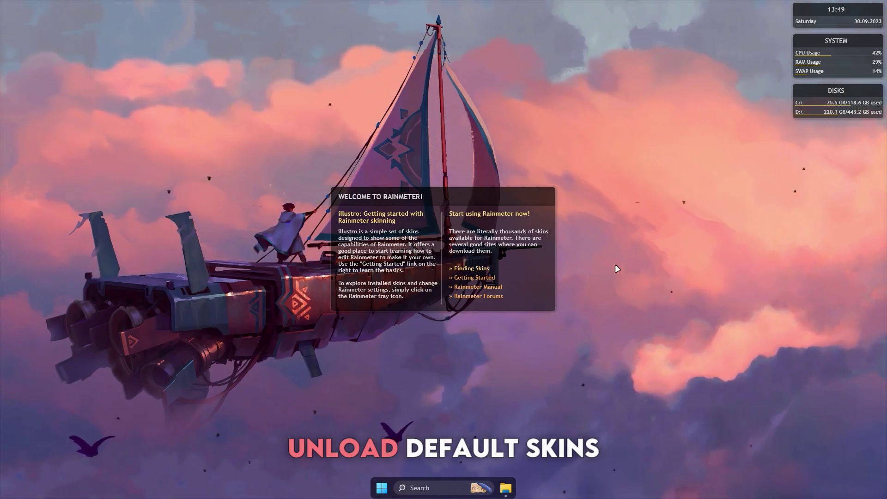
Unload the Welcome, Disks, System and Clock illustro skins.
right_click(505, 192)
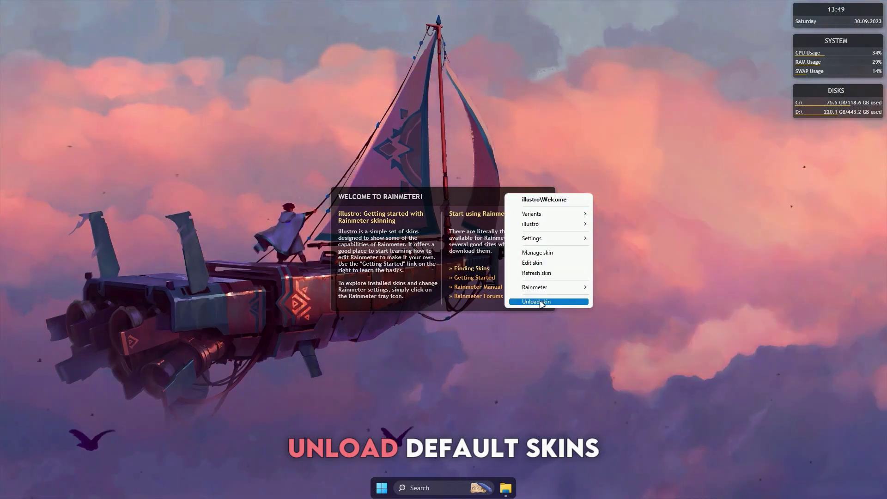
left_click(542, 302)
right_click(809, 93)
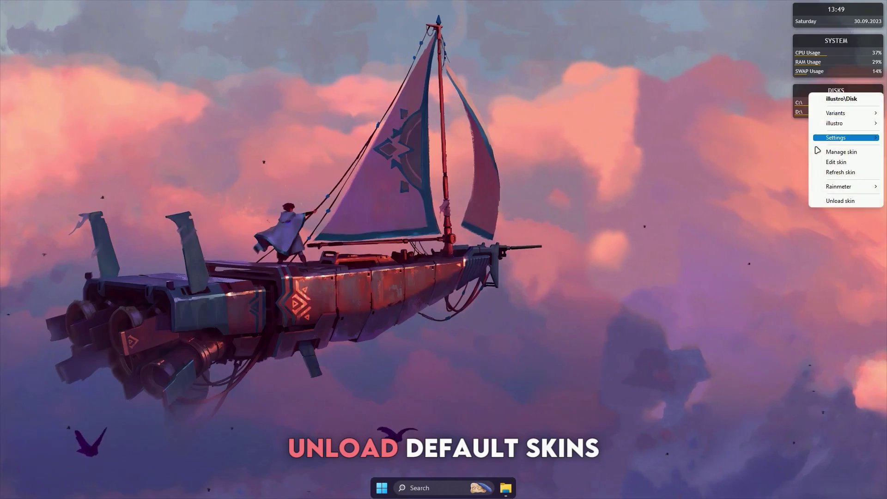
left_click(831, 200)
right_click(822, 43)
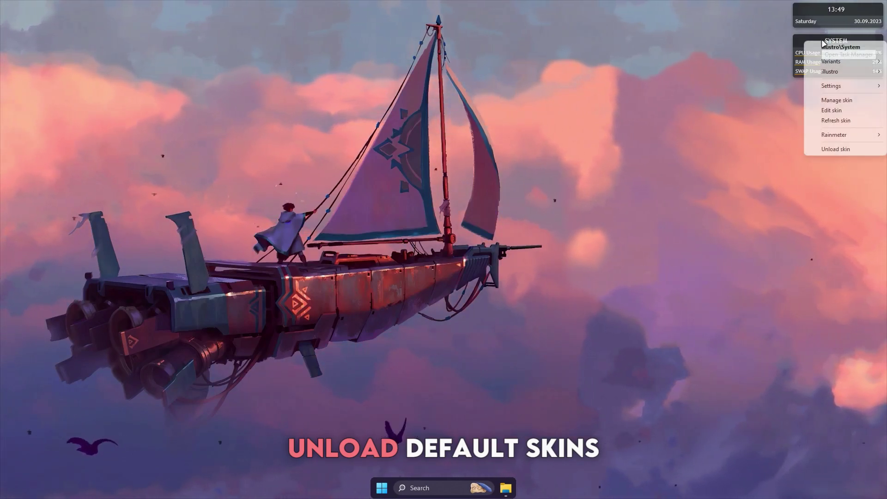
left_click(831, 148)
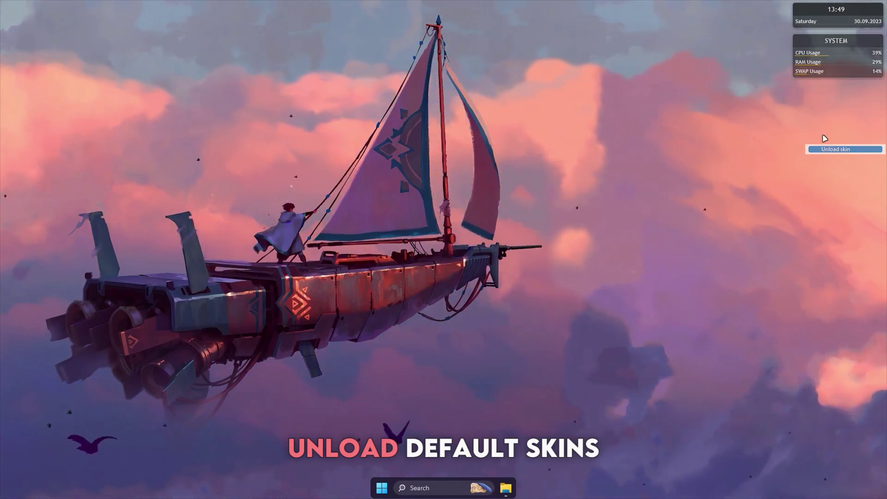
right_click(809, 13)
left_click(823, 117)
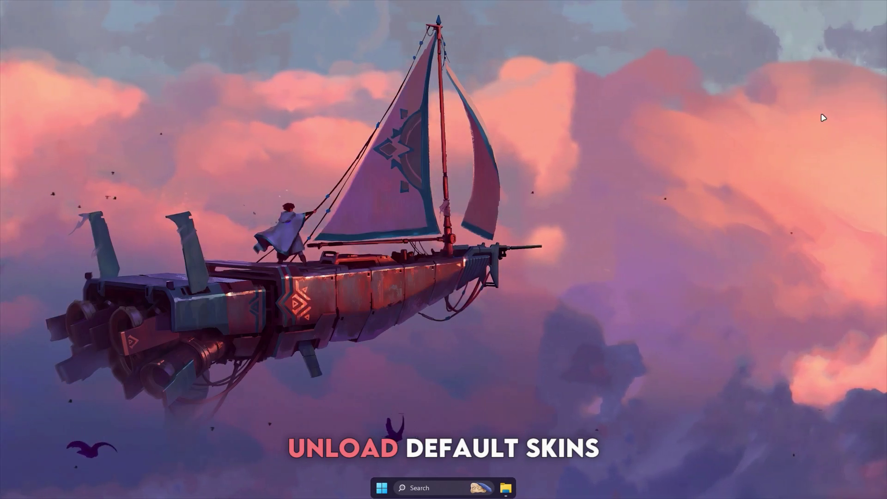
Open Downloads > Skins and install Robik_.rmskin with the Skin Installer.
left_click(507, 488)
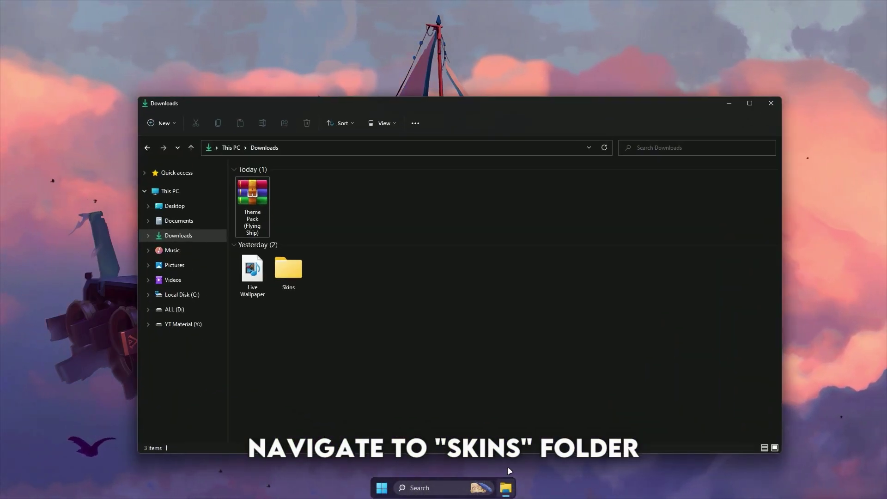
right_click(290, 270)
left_click(335, 308)
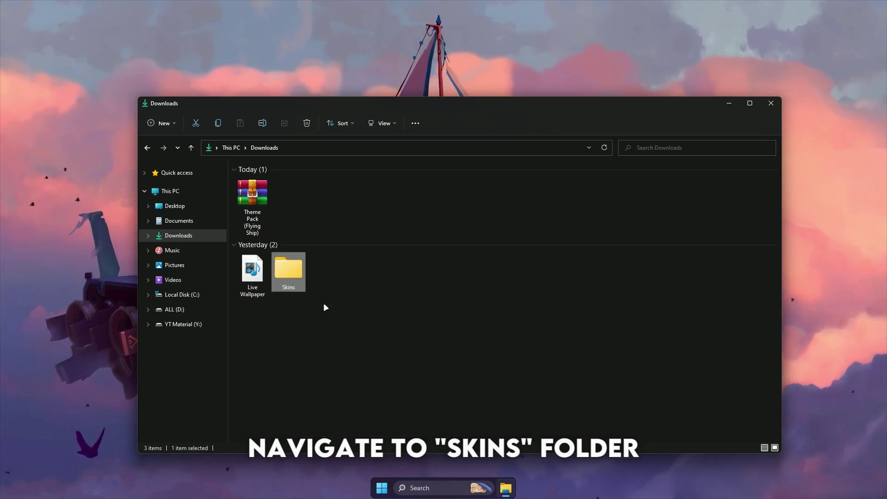
left_click(271, 204)
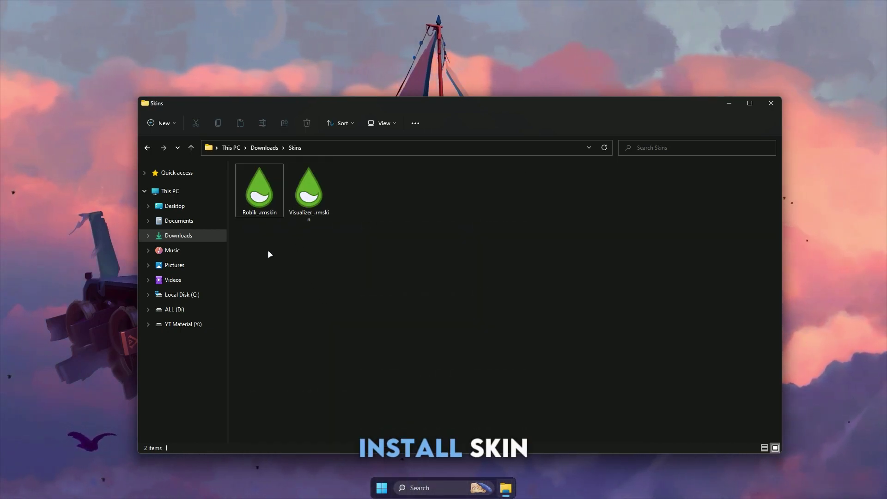
right_click(270, 216)
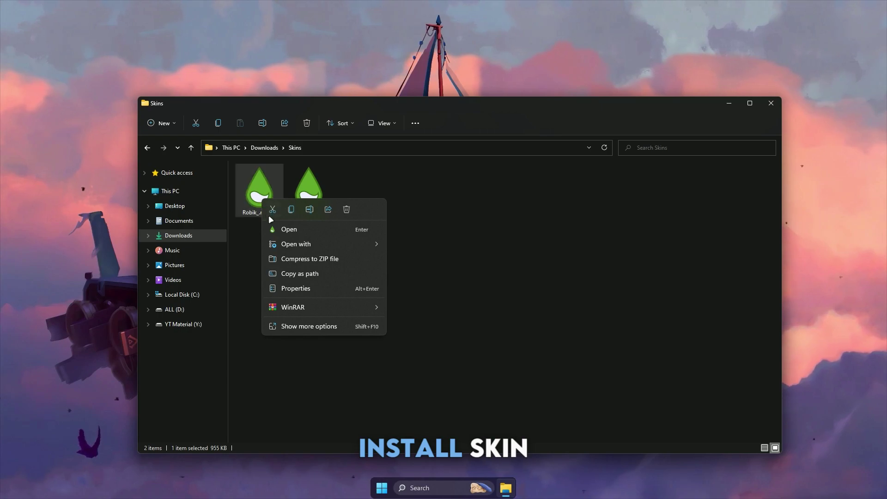
left_click(318, 231)
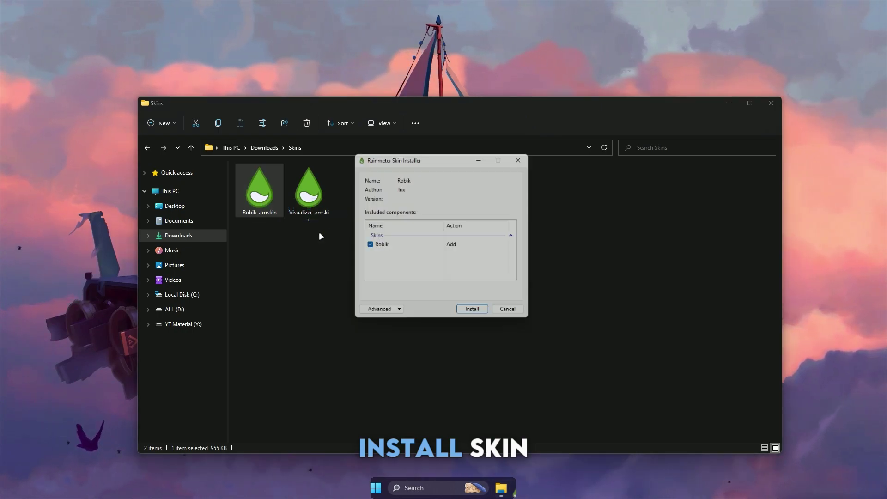
left_click(475, 315)
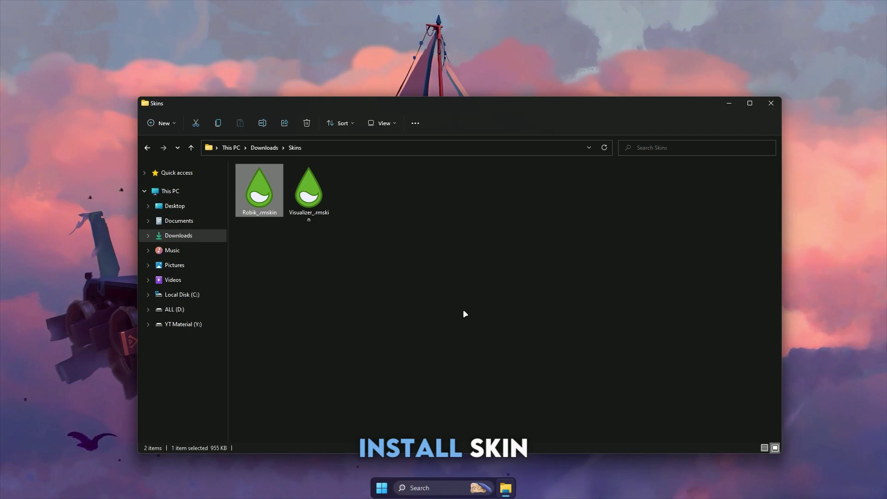
Install Visualizer_.rmskin with the Skin Installer.
left_click(303, 210)
right_click(303, 189)
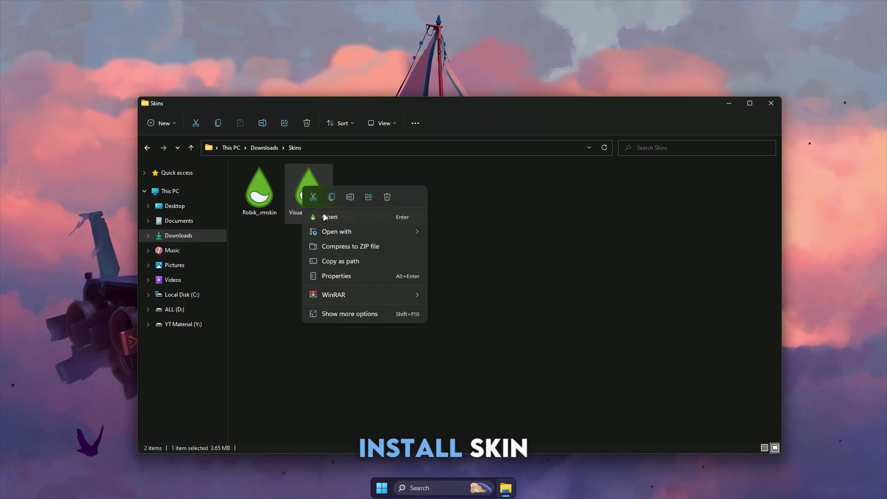
left_click(333, 219)
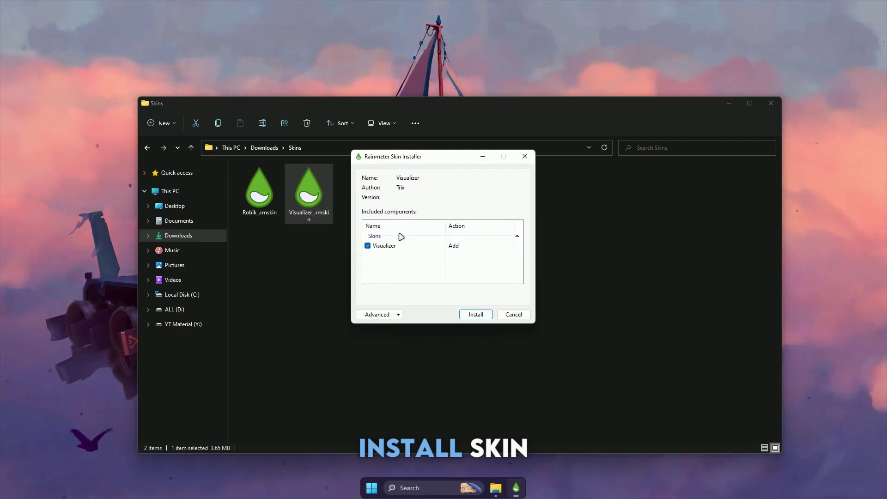
left_click(477, 316)
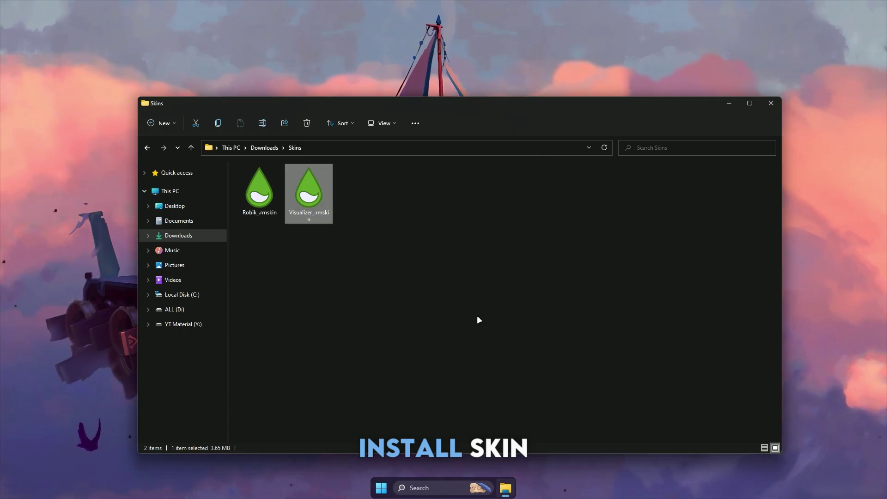
Close the Skins folder and open the Rainmeter skin manager from the tray.
left_click(767, 104)
left_click(791, 489)
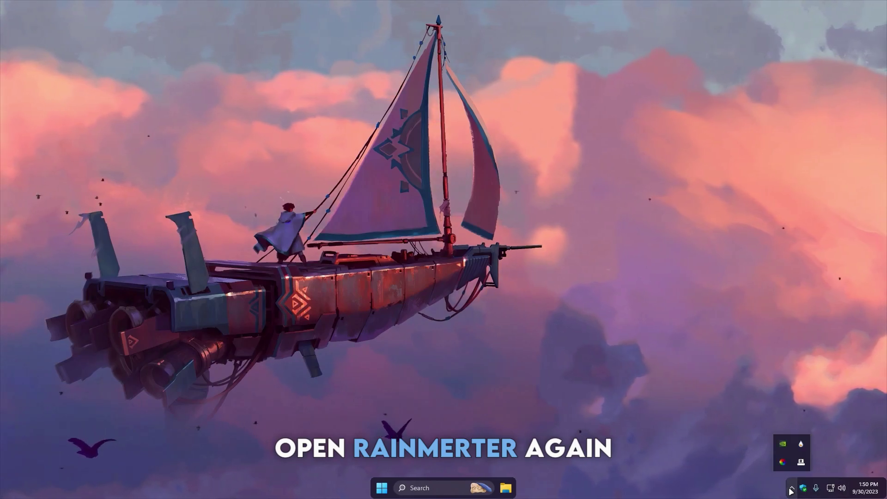
right_click(800, 444)
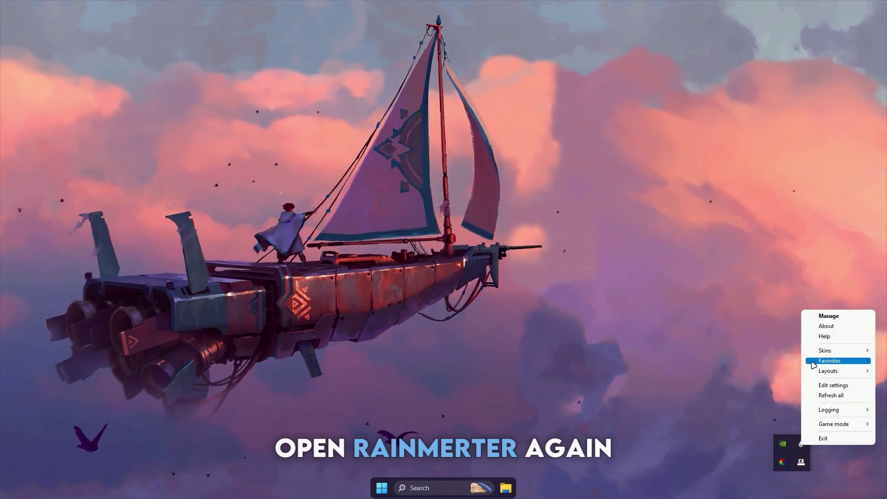
left_click(826, 316)
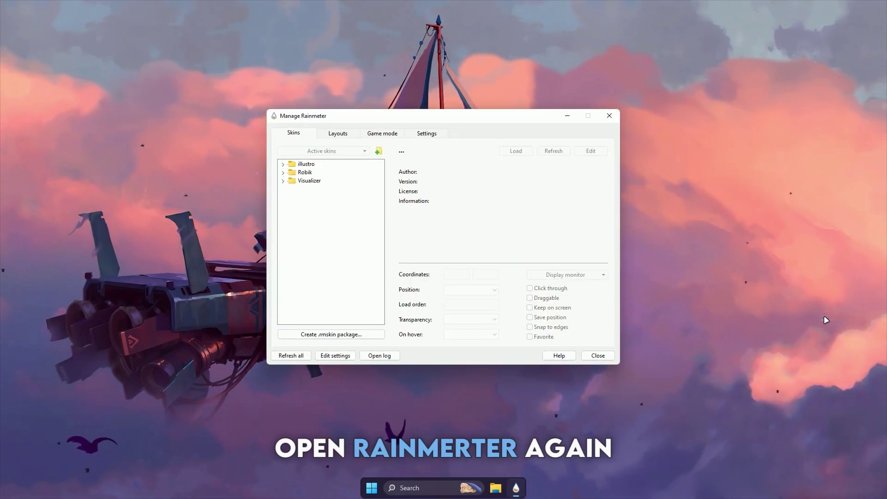
Expand Robik, Visualizer, Clock and Song Info, then select Clock.ini.
left_click(283, 173)
left_click(282, 206)
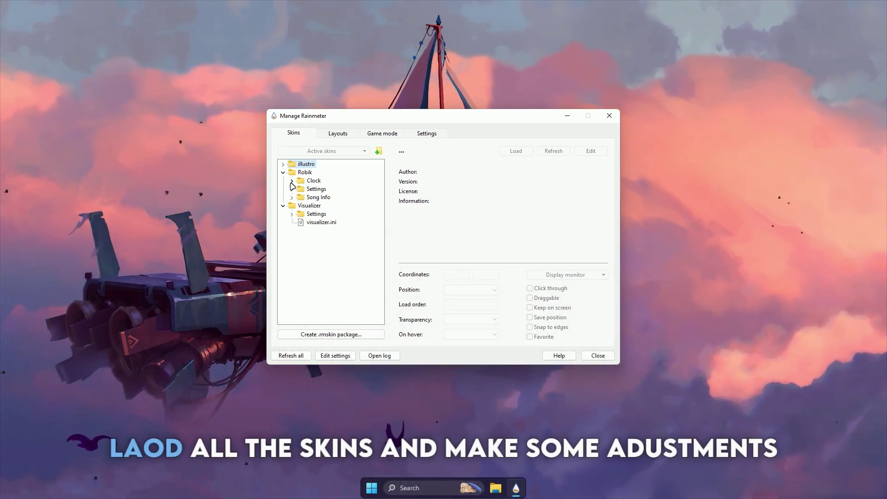
left_click(292, 181)
left_click(292, 206)
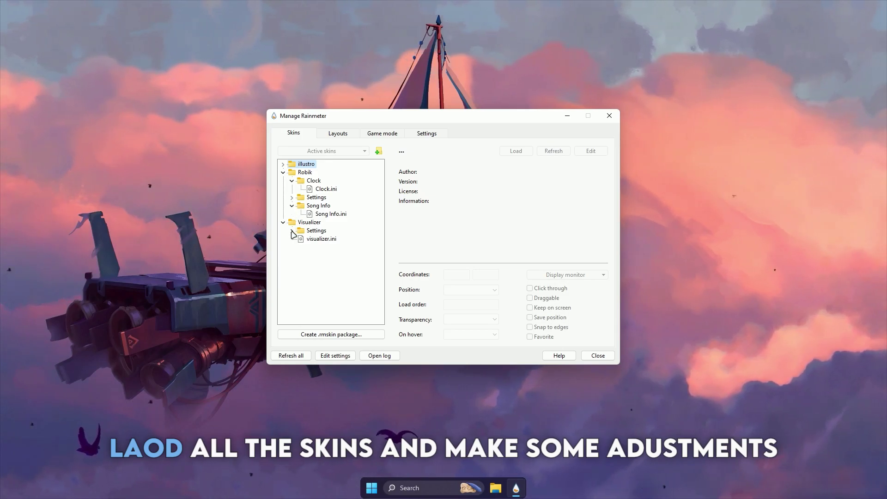
left_click(325, 189)
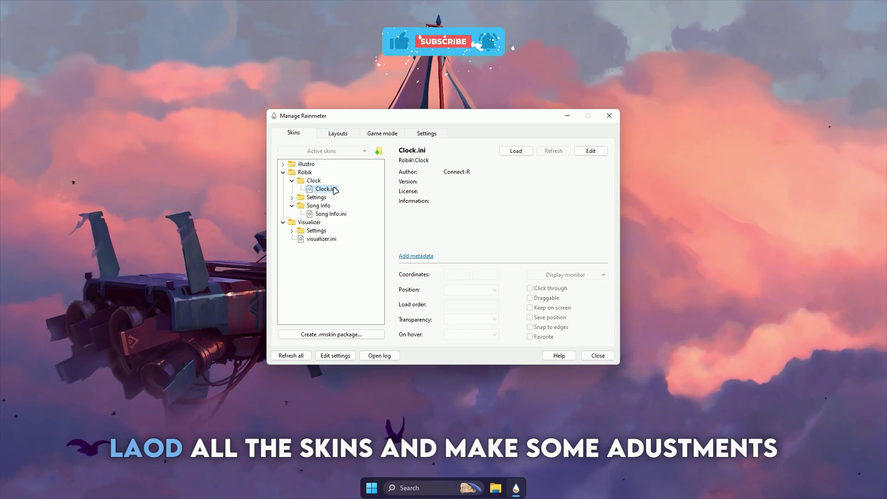
Load the Clock.ini, Song Info.ini and visualizer.ini skins.
left_click(515, 151)
left_click_drag(386, 124, 376, 123)
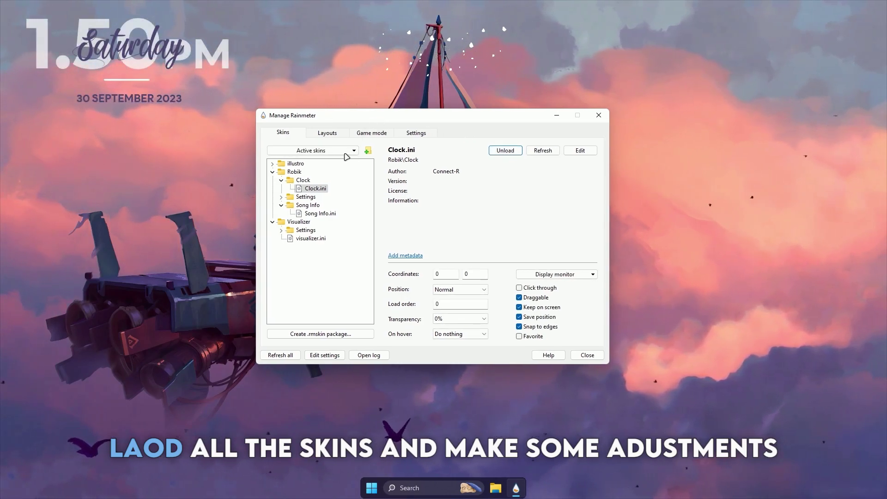
left_click(311, 214)
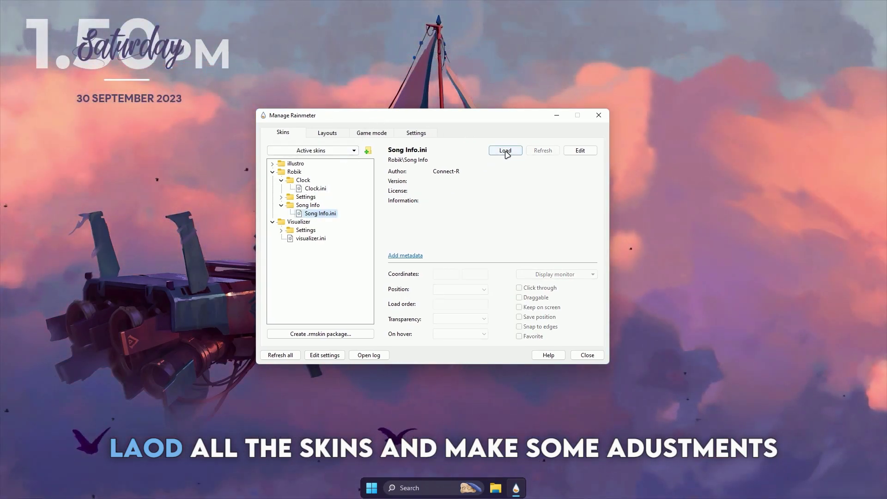
left_click(505, 151)
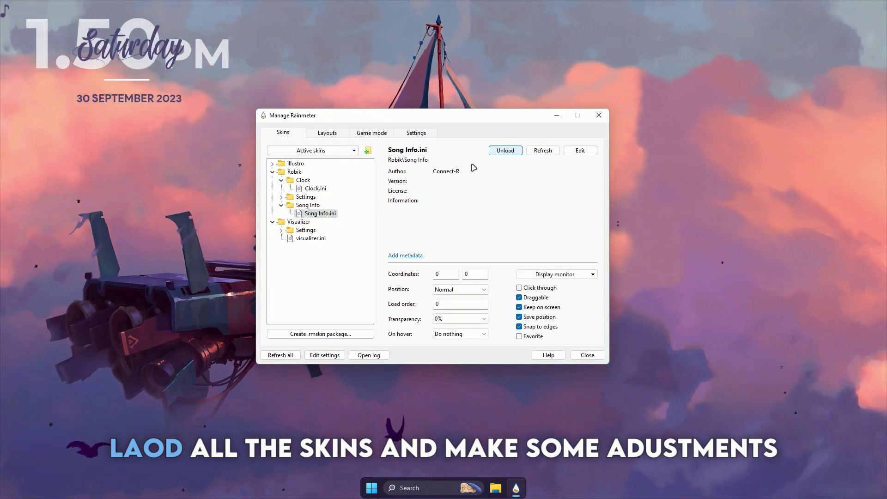
left_click(317, 239)
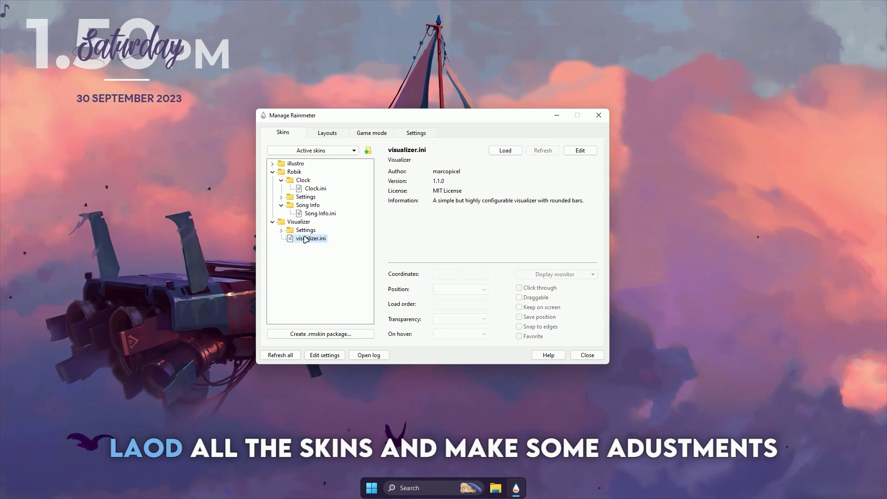
left_click(505, 151)
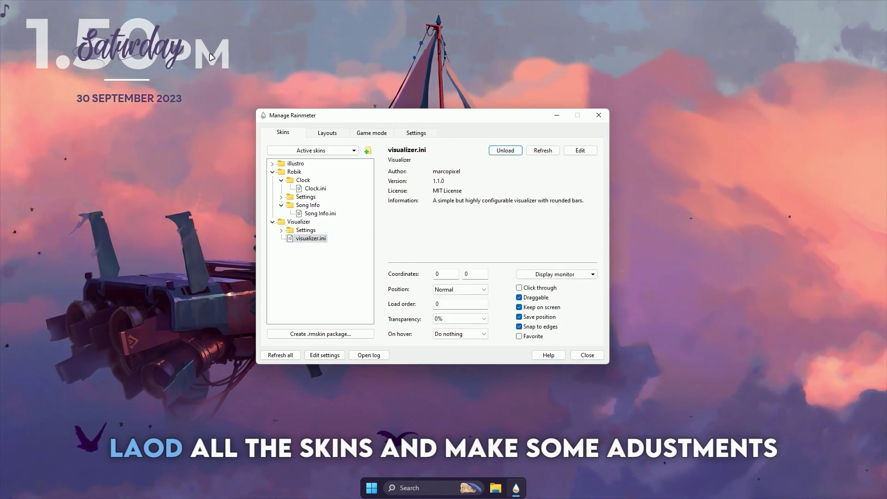
Arrange the clock, music-note and visualizer skins together at the desktop's top-right.
left_click_drag(211, 57, 777, 126)
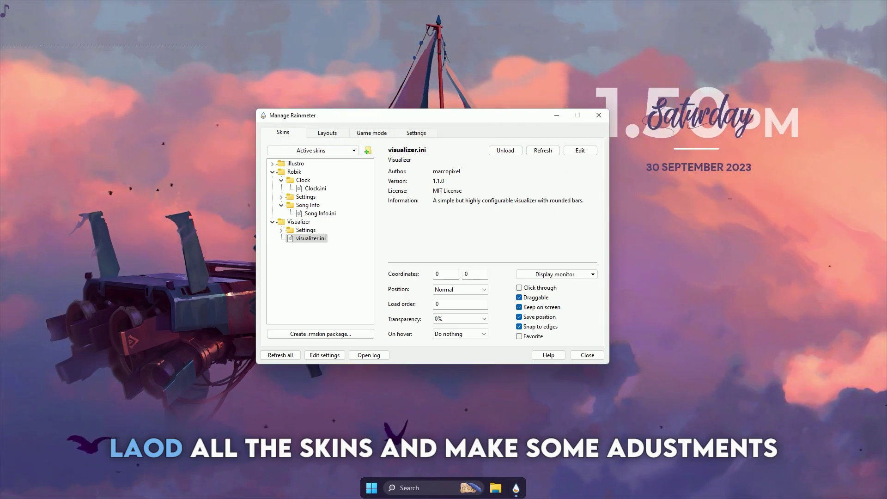
left_click_drag(487, 116, 340, 160)
left_click_drag(707, 130, 694, 187)
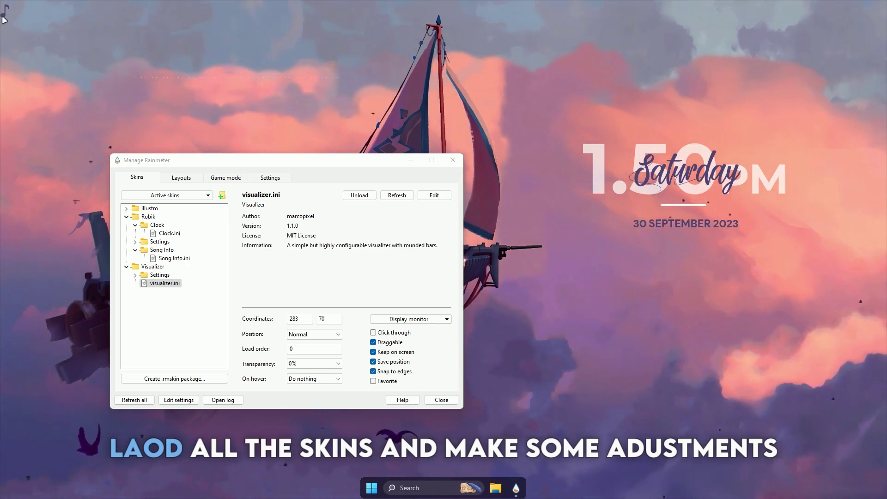
left_click_drag(485, 133, 726, 162)
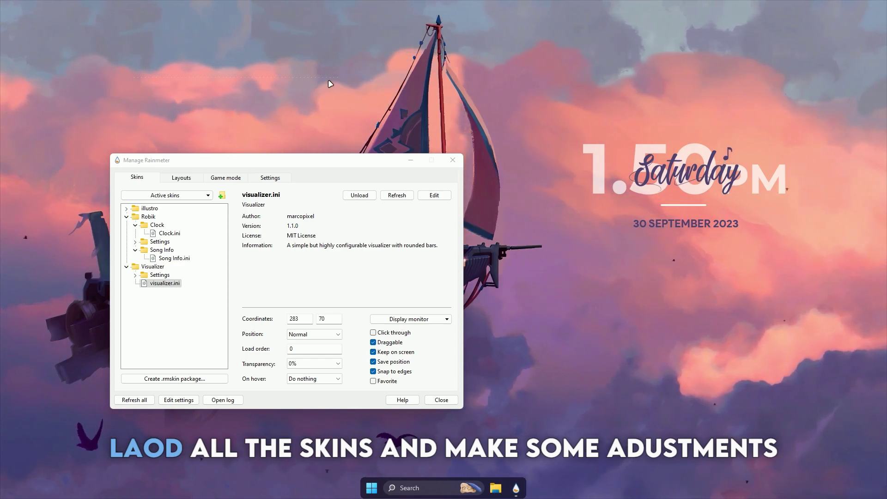
left_click_drag(326, 78, 679, 201)
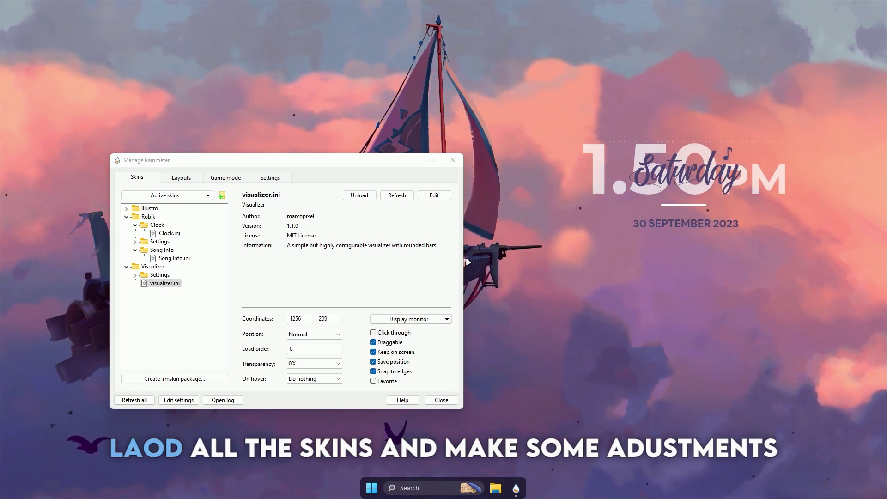
left_click_drag(351, 160, 373, 138)
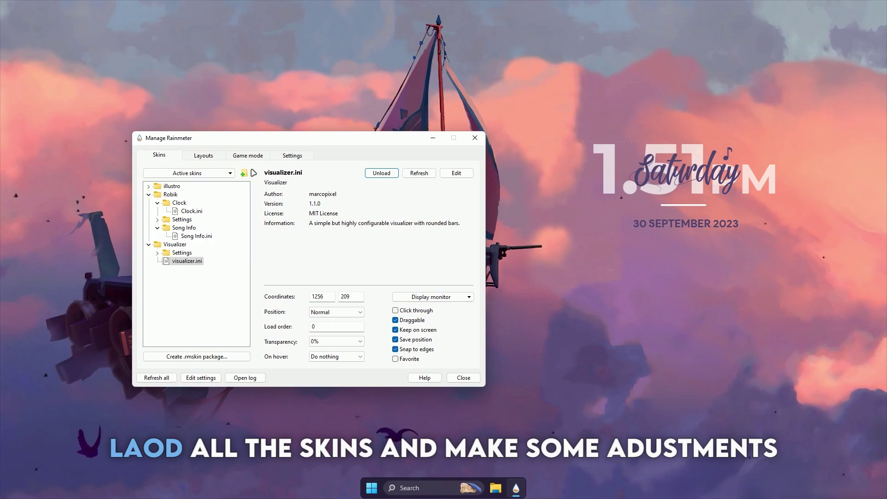
Expand Robik > Settings and load the Settings.ini skin.
double_click(167, 219)
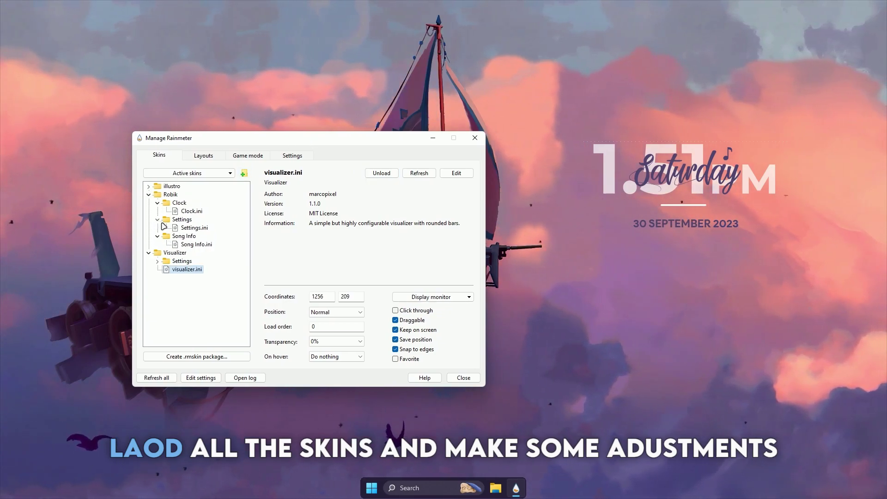
left_click(149, 252)
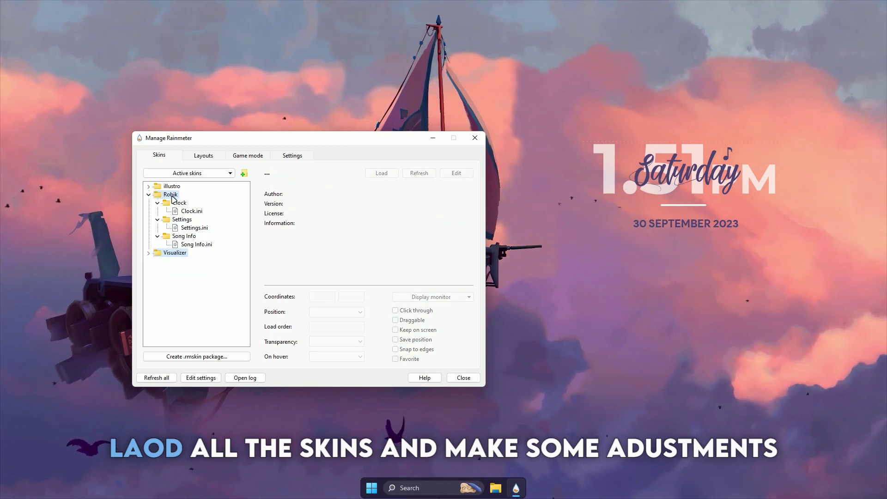
left_click(182, 221)
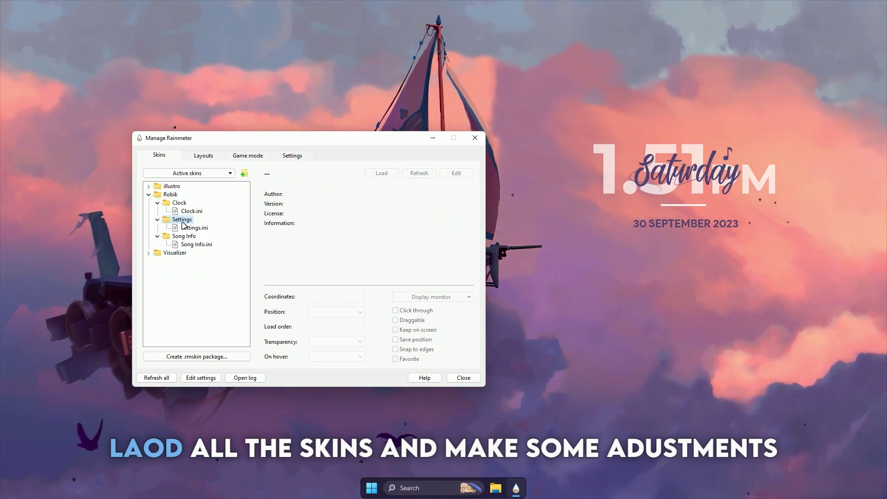
left_click(194, 228)
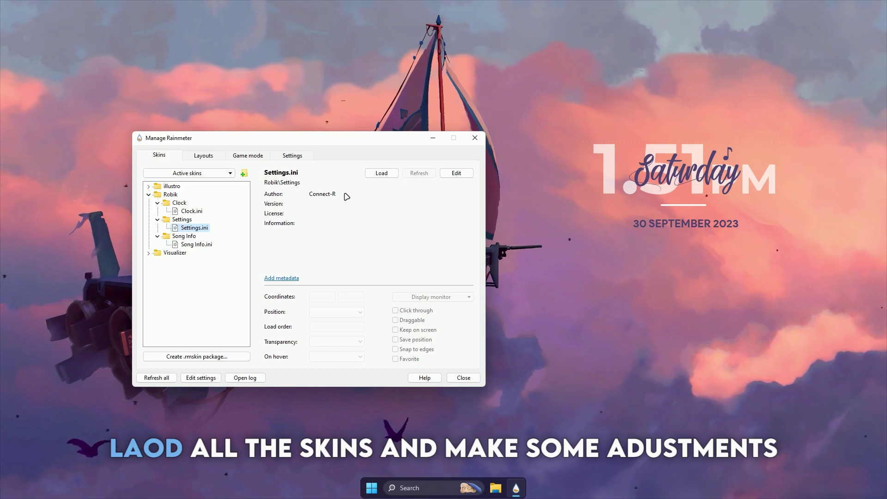
left_click(381, 174)
Centre the Robik Settings panel, review it, then close it.
left_click_drag(390, 138, 556, 206)
left_click_drag(241, 11, 423, 98)
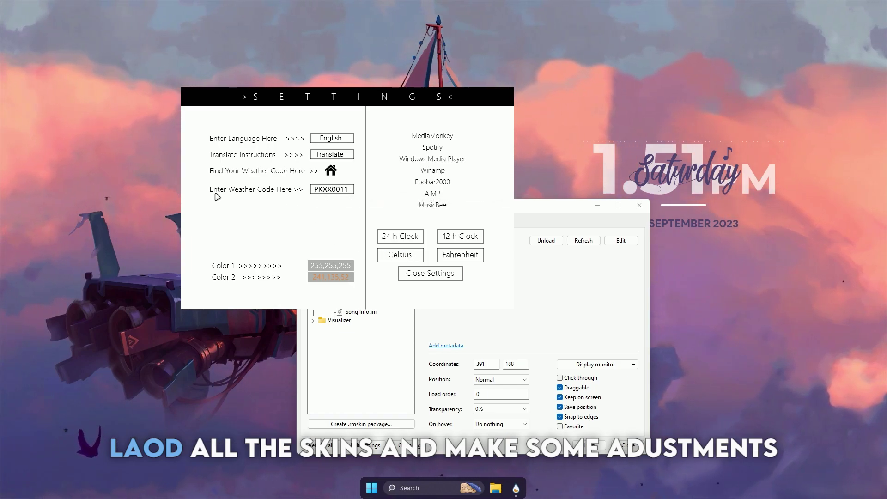
left_click_drag(216, 194, 220, 193)
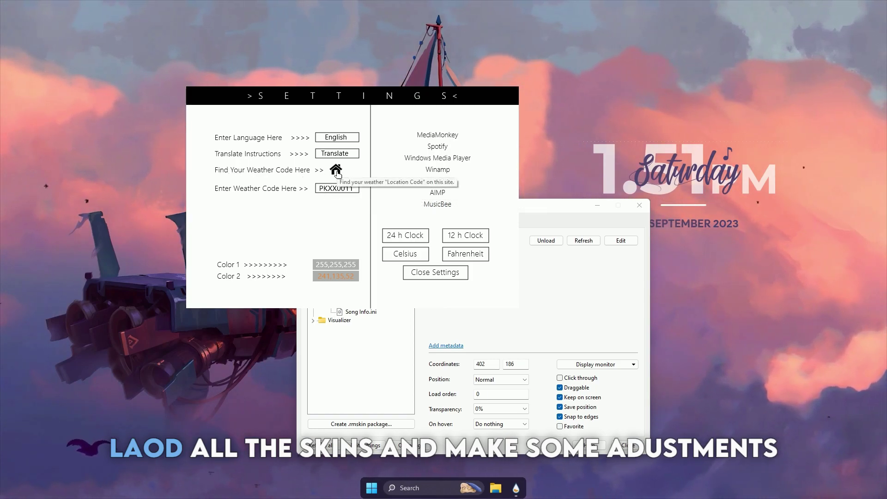
left_click(427, 272)
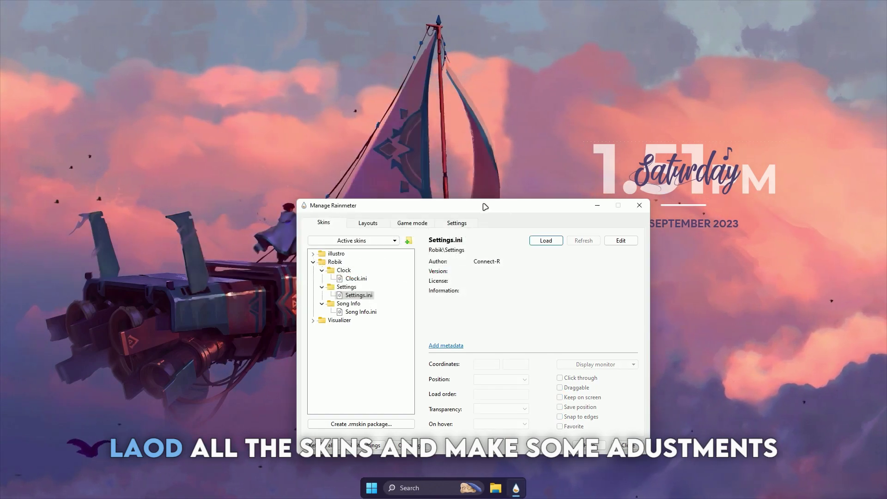
left_click_drag(485, 206, 371, 128)
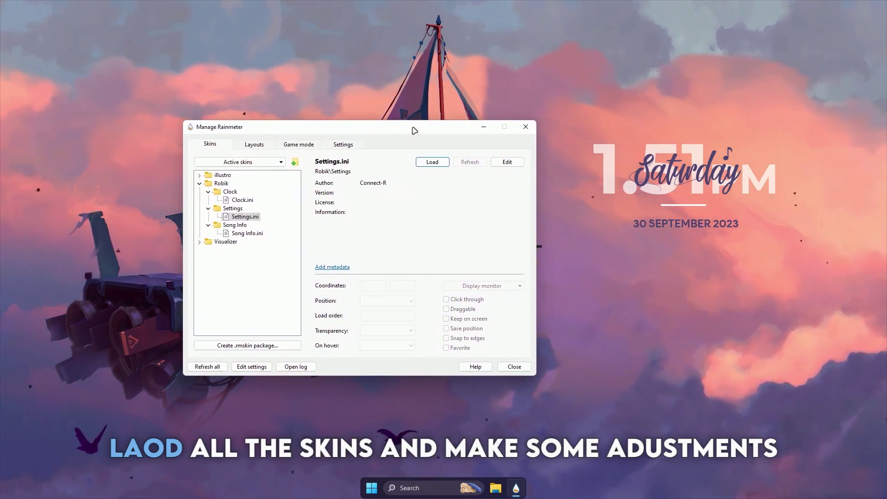
Close the skin manager, then search for Spotify and open it.
left_click(525, 127)
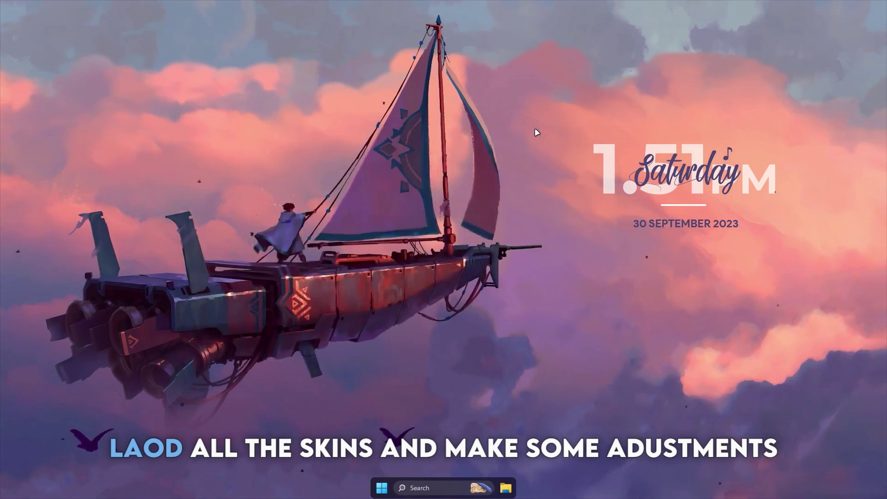
left_click(433, 488)
type("sor")
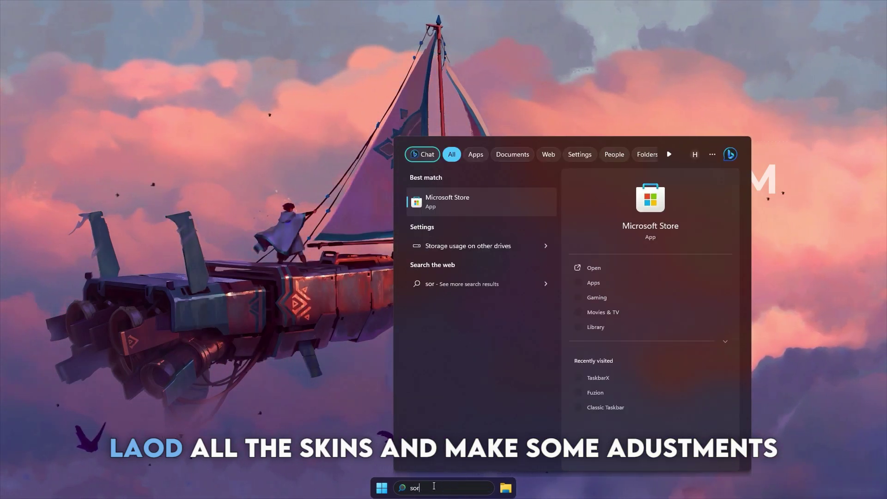
key("BackSpace")
type("po")
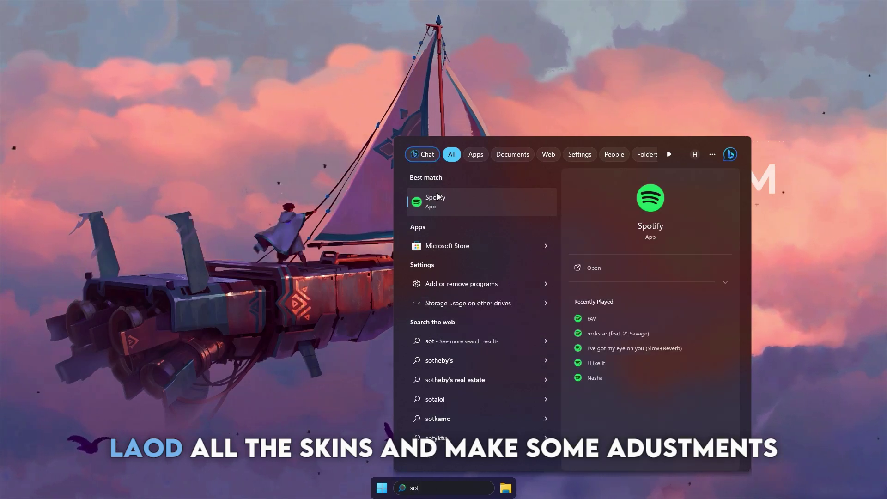
left_click(442, 194)
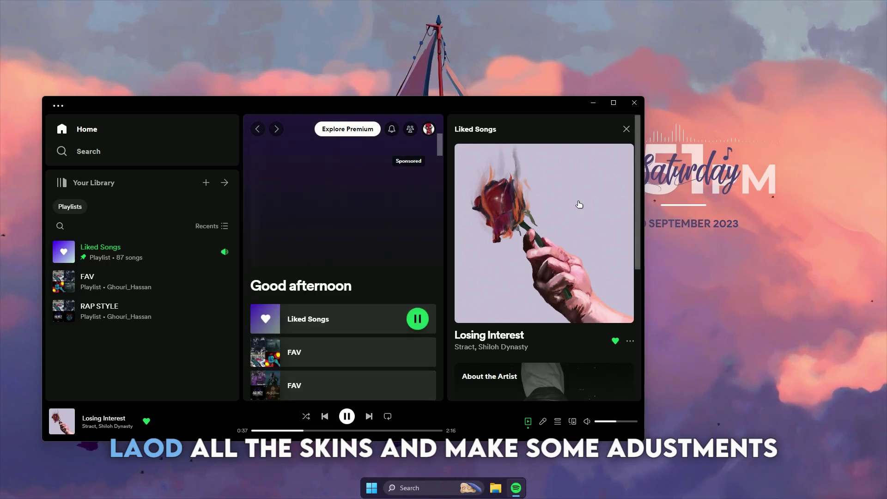
left_click(594, 103)
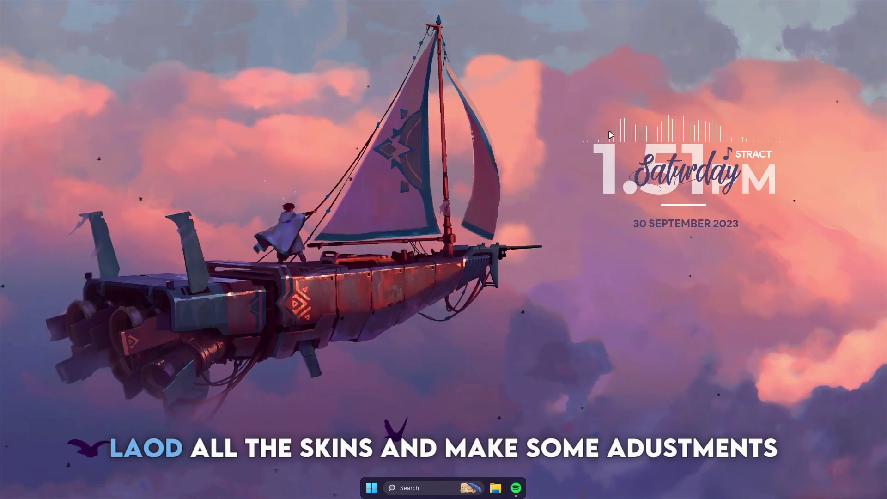